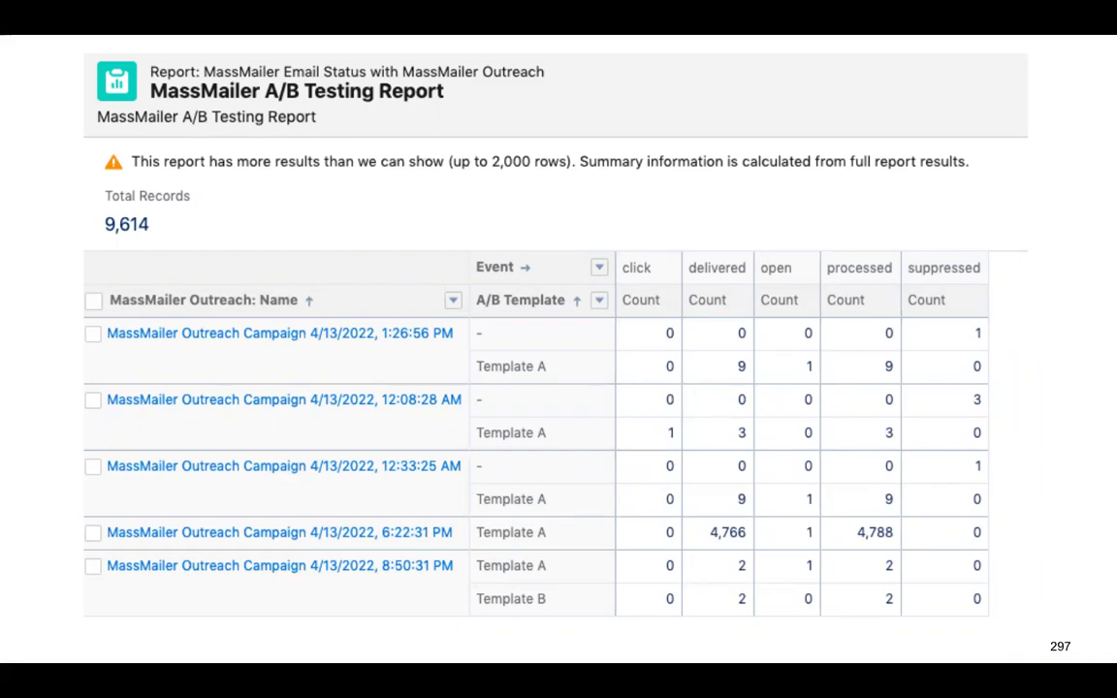
Exit the slideshow, switch to the MassMailer Outreach Wizard, and continue with the default campaign name and Email channel.
{"action": "key", "text": "Escape"}
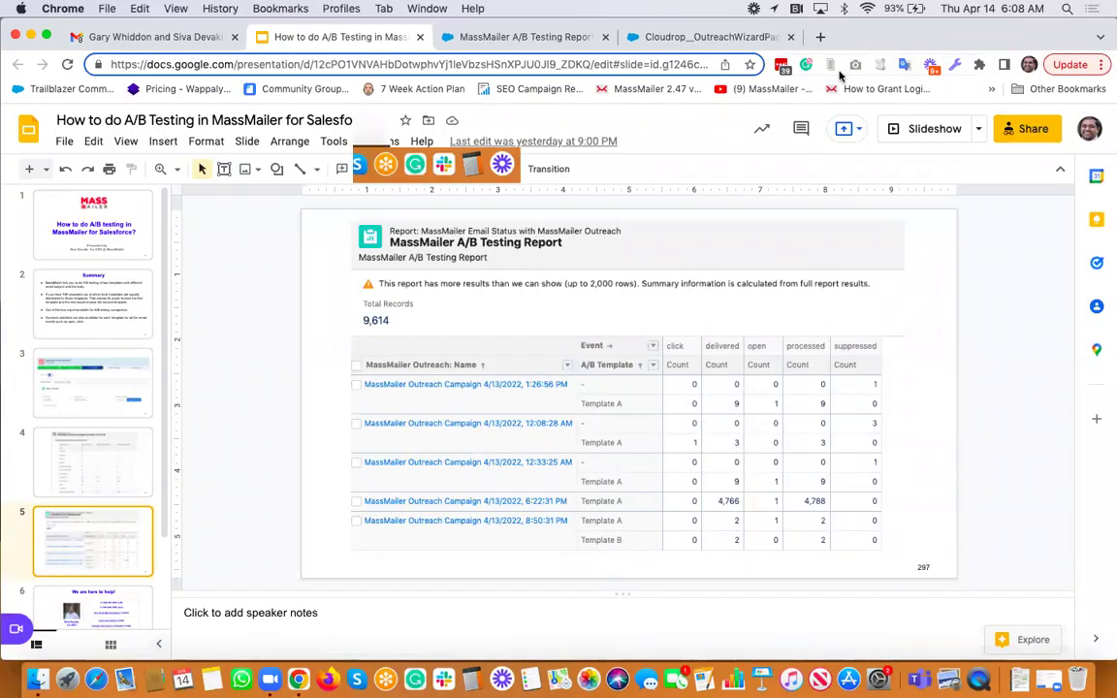
{"action": "left_click", "coordinate": [679, 37]}
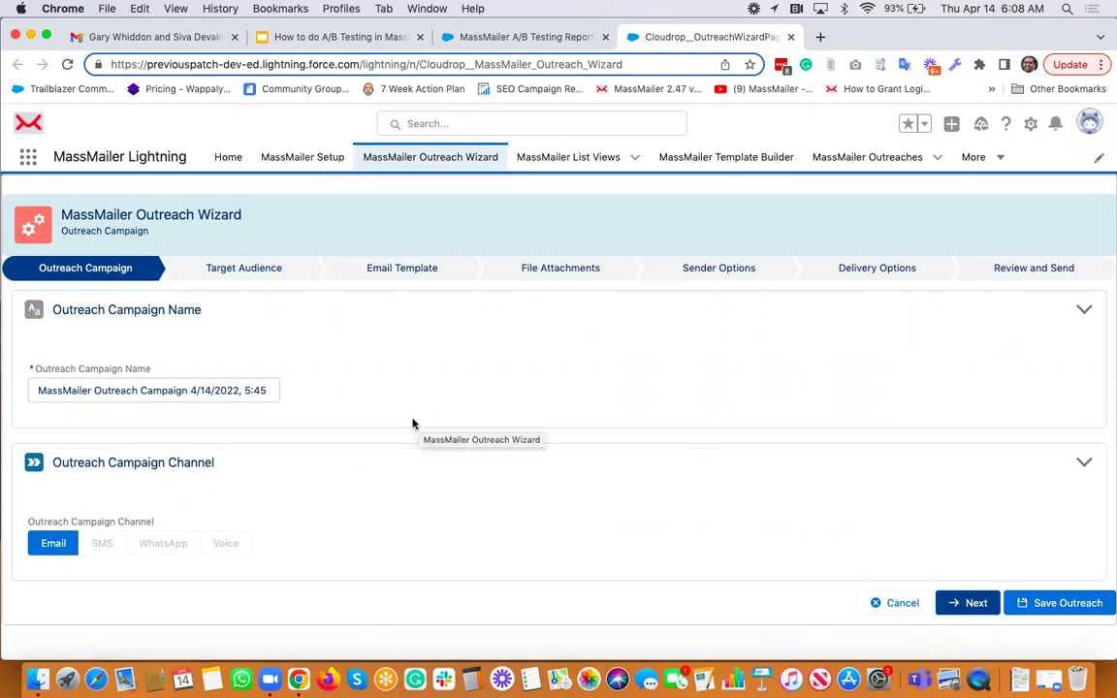
{"action": "left_click", "coordinate": [970, 603]}
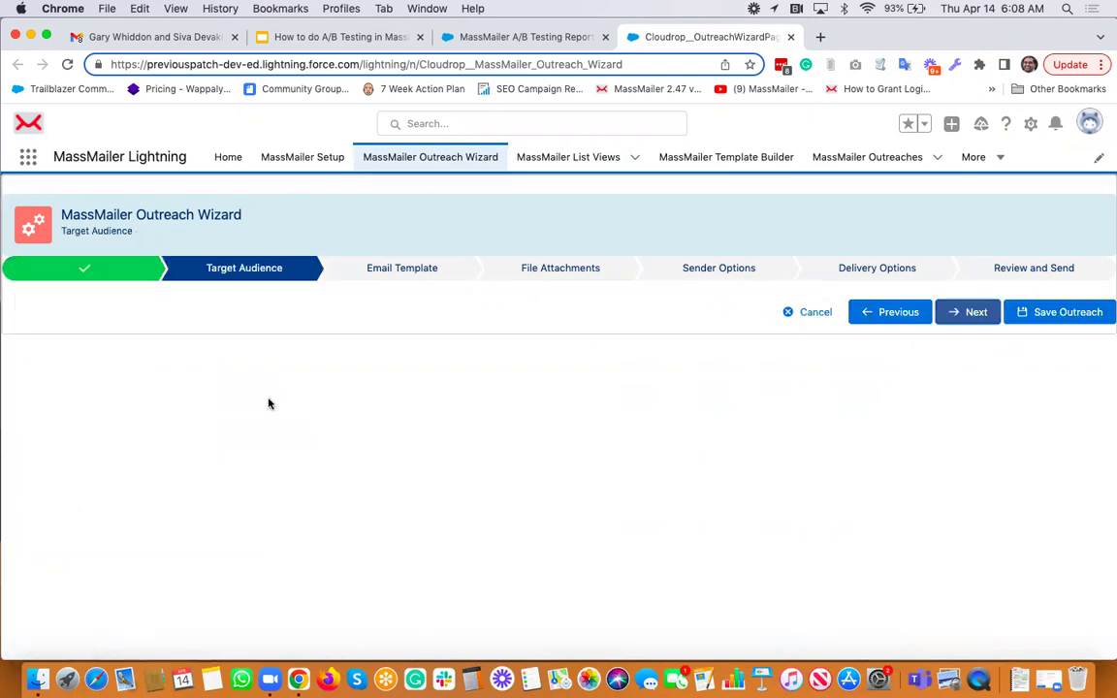
Set the target audience to the Contact object with the presenter's own contacts list view, then advance to the email template stage.
{"action": "left_click", "coordinate": [174, 384]}
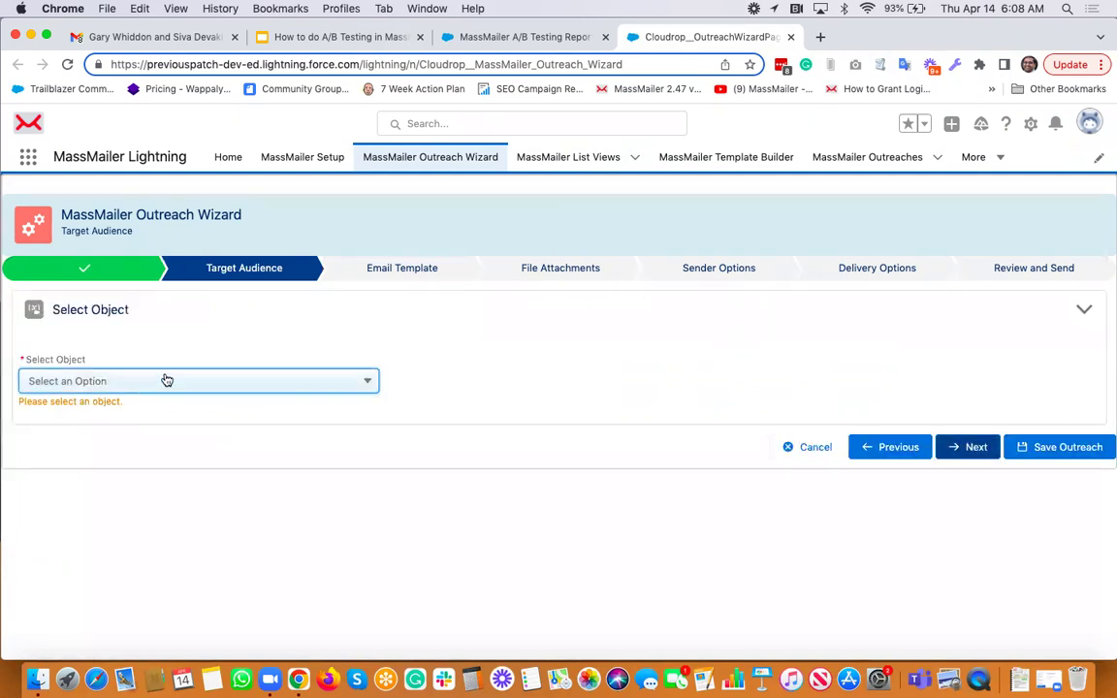
{"action": "left_click", "coordinate": [161, 382]}
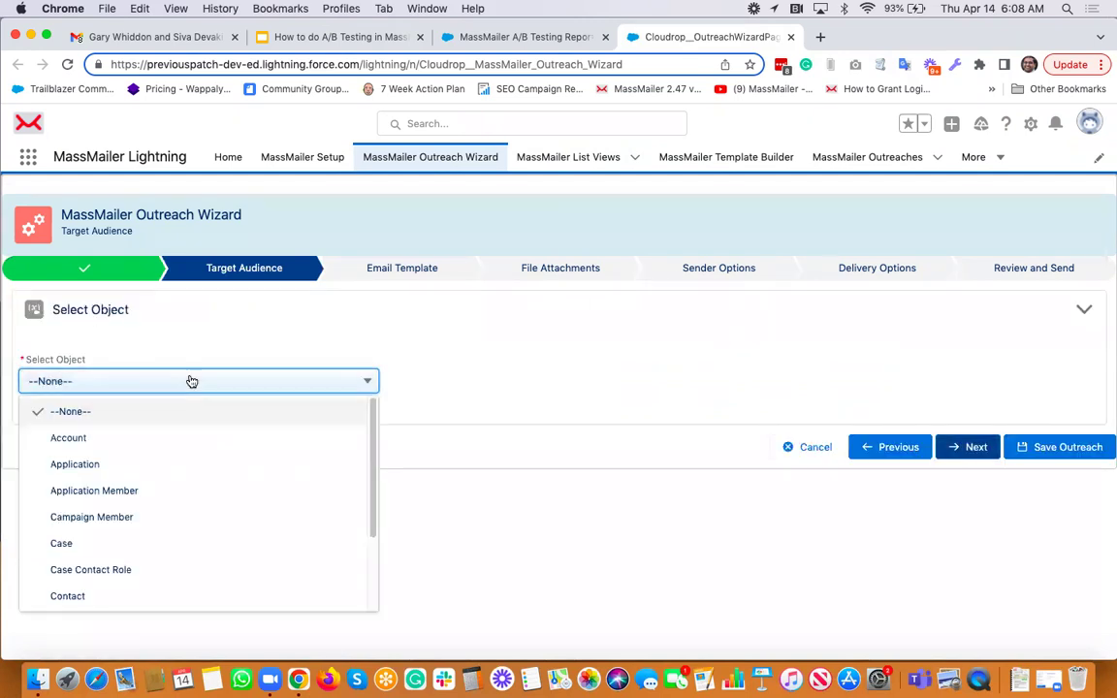
{"action": "left_click", "coordinate": [92, 596]}
{"action": "left_click", "coordinate": [200, 523]}
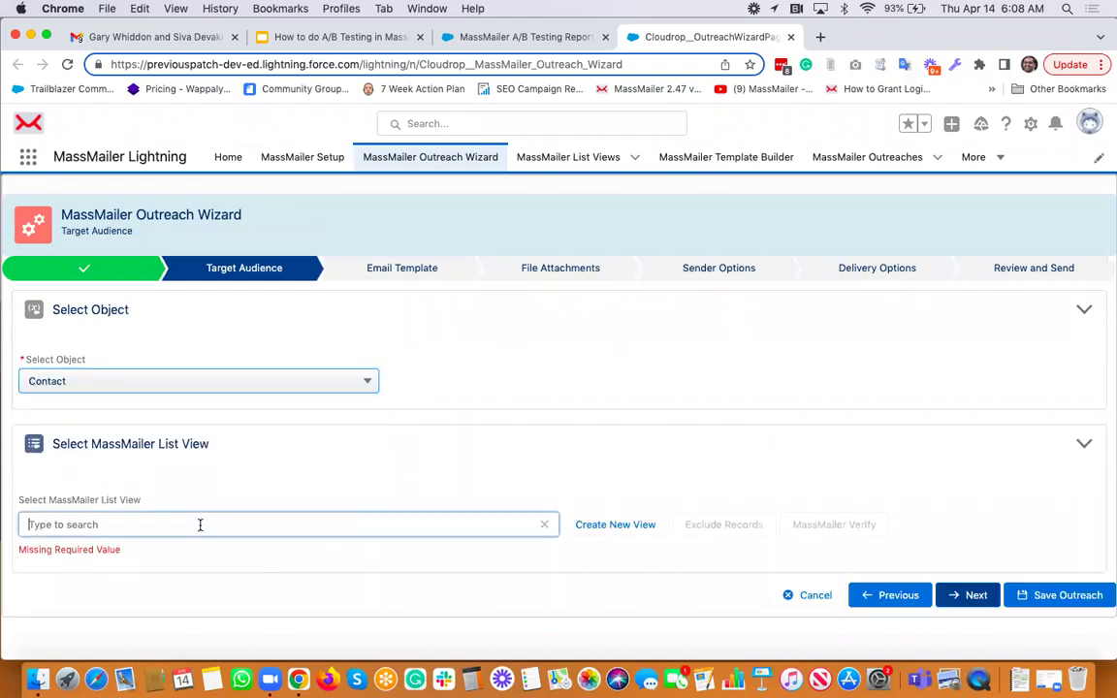
{"action": "left_click", "coordinate": [132, 611]}
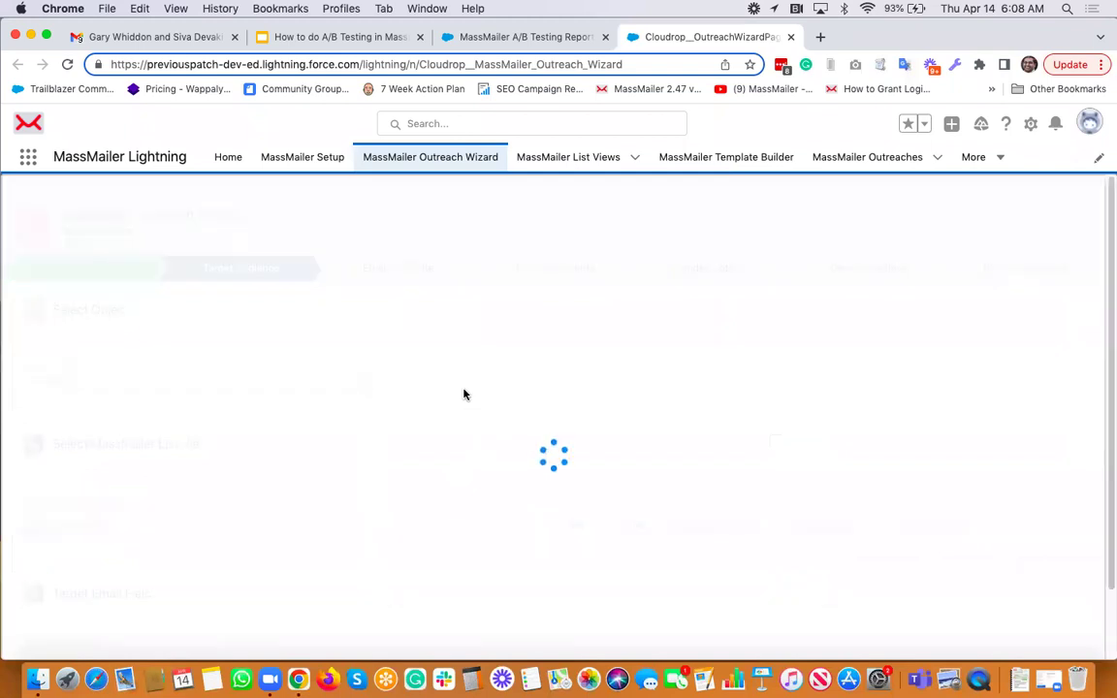
{"action": "scroll", "coordinate": [463, 393], "scroll_direction": "down", "scroll_amount": 5}
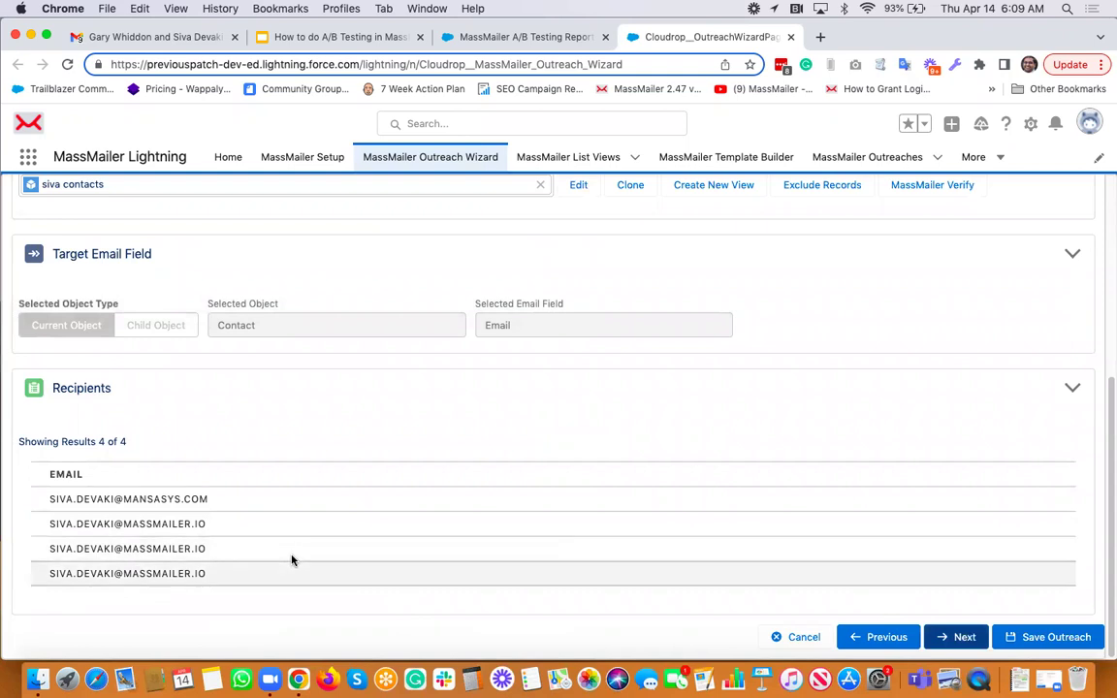
{"action": "left_click", "coordinate": [958, 640]}
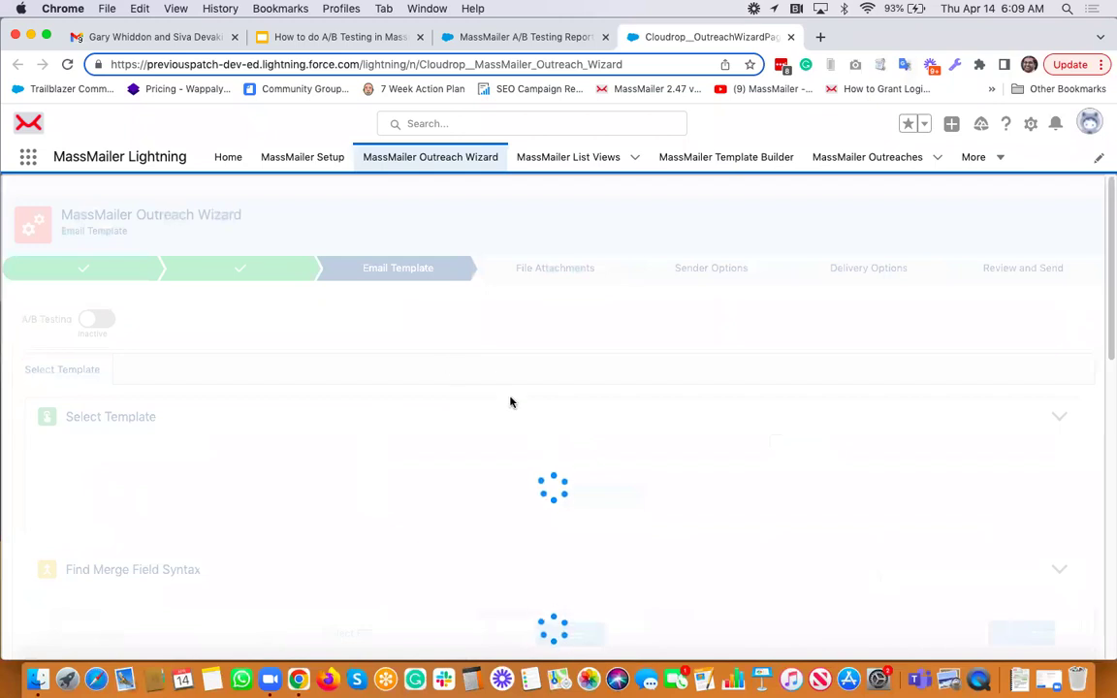
Activate A/B testing and choose "demo on feb 8th" from the MassMailer folder as the primary template.
{"action": "left_click", "coordinate": [107, 321]}
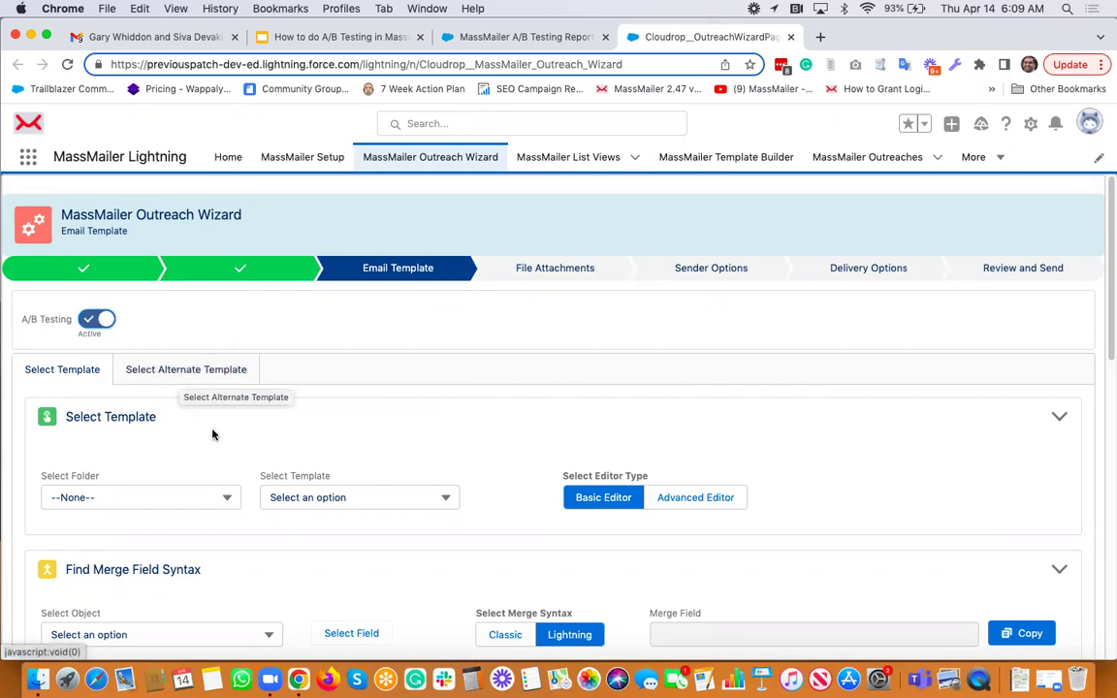
{"action": "left_click", "coordinate": [101, 500]}
{"action": "left_click", "coordinate": [105, 572]}
{"action": "scroll", "coordinate": [451, 476], "scroll_direction": "down", "scroll_amount": 2}
{"action": "left_click", "coordinate": [357, 424]}
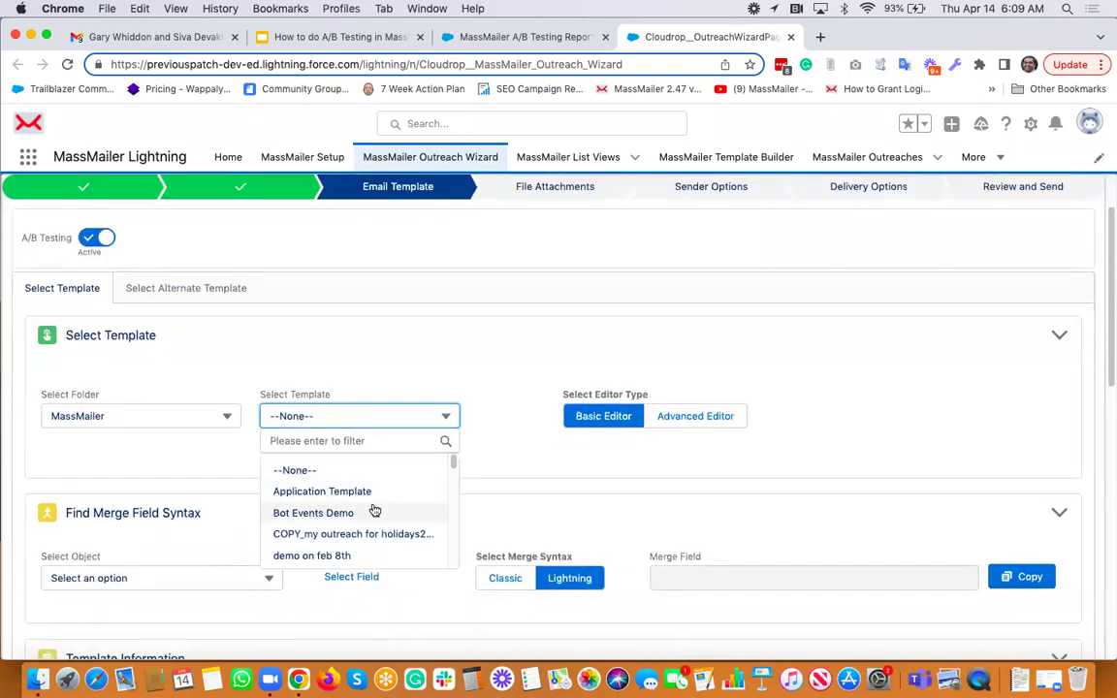
{"action": "scroll", "coordinate": [369, 512], "scroll_direction": "down", "scroll_amount": 2}
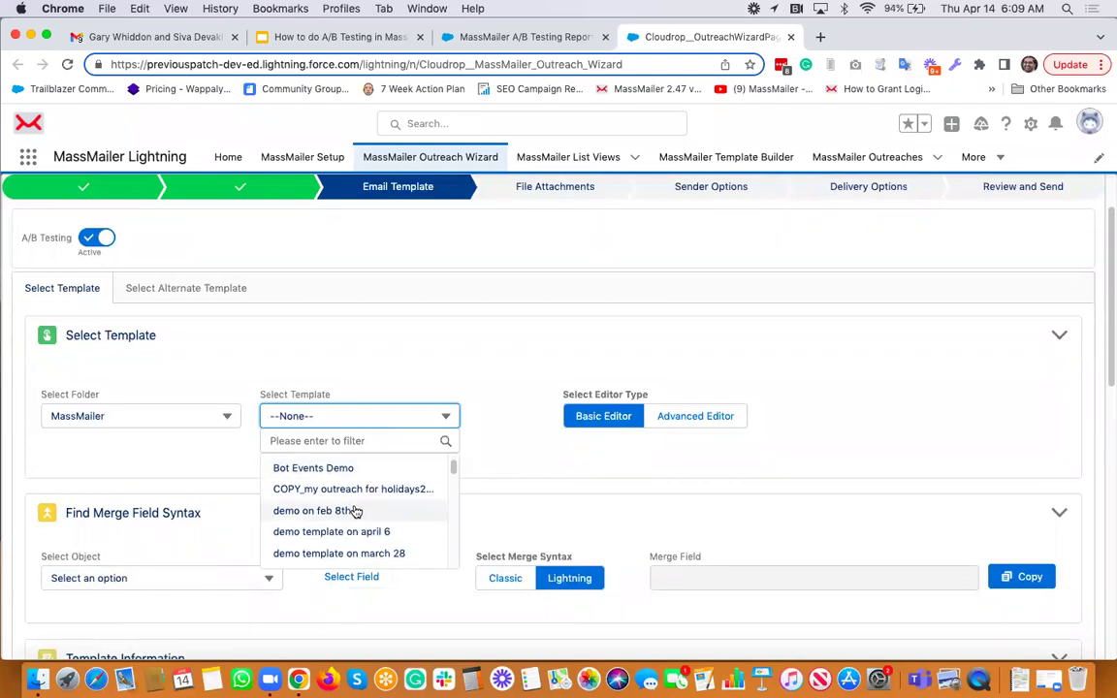
{"action": "left_click", "coordinate": [356, 511]}
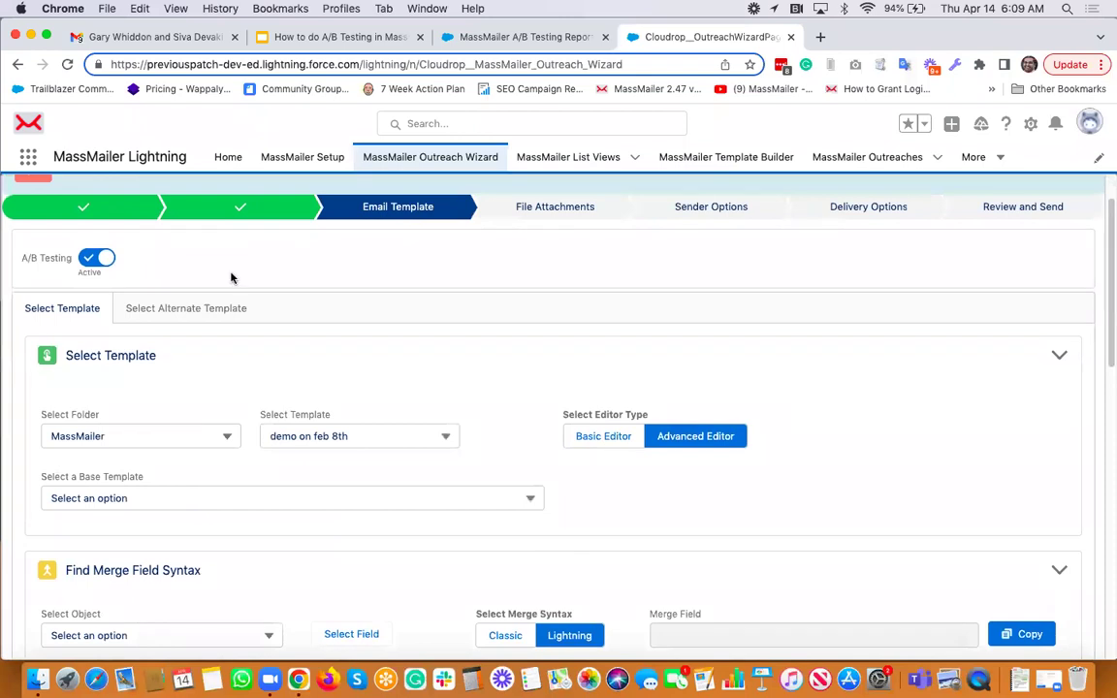
Choose "my outreach for holidays" from the MassMailer folder as the alternate template, filtering the templates by "hol".
{"action": "left_click", "coordinate": [184, 310]}
{"action": "left_click", "coordinate": [149, 438]}
{"action": "left_click", "coordinate": [99, 508]}
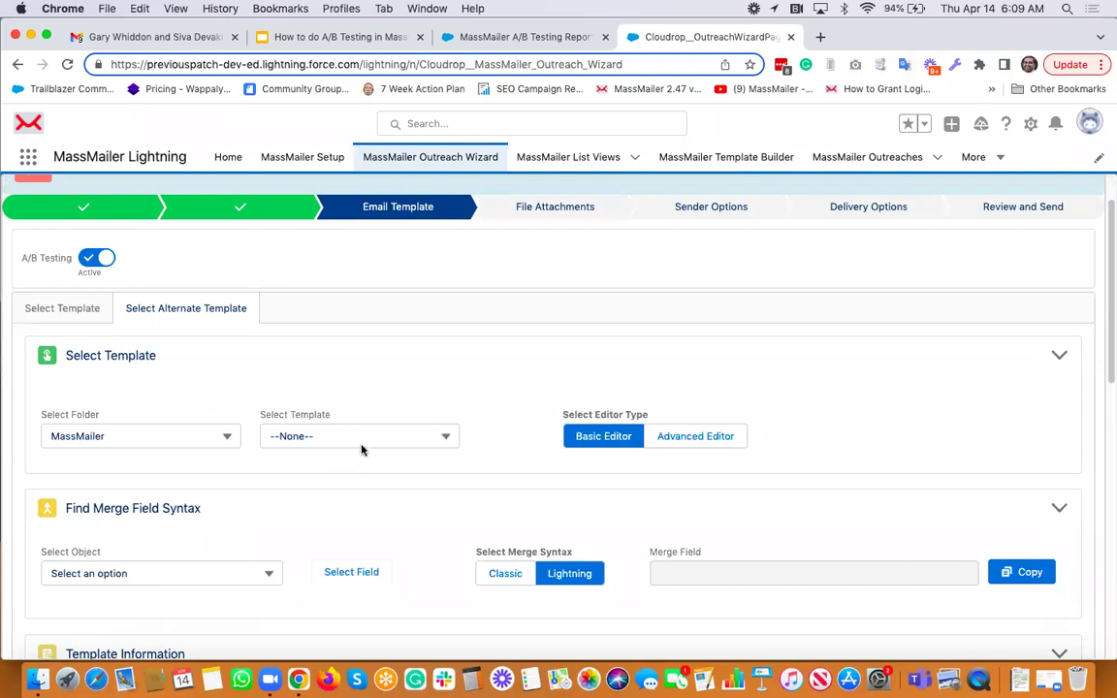
{"action": "left_click", "coordinate": [364, 442]}
{"action": "left_click", "coordinate": [363, 442]}
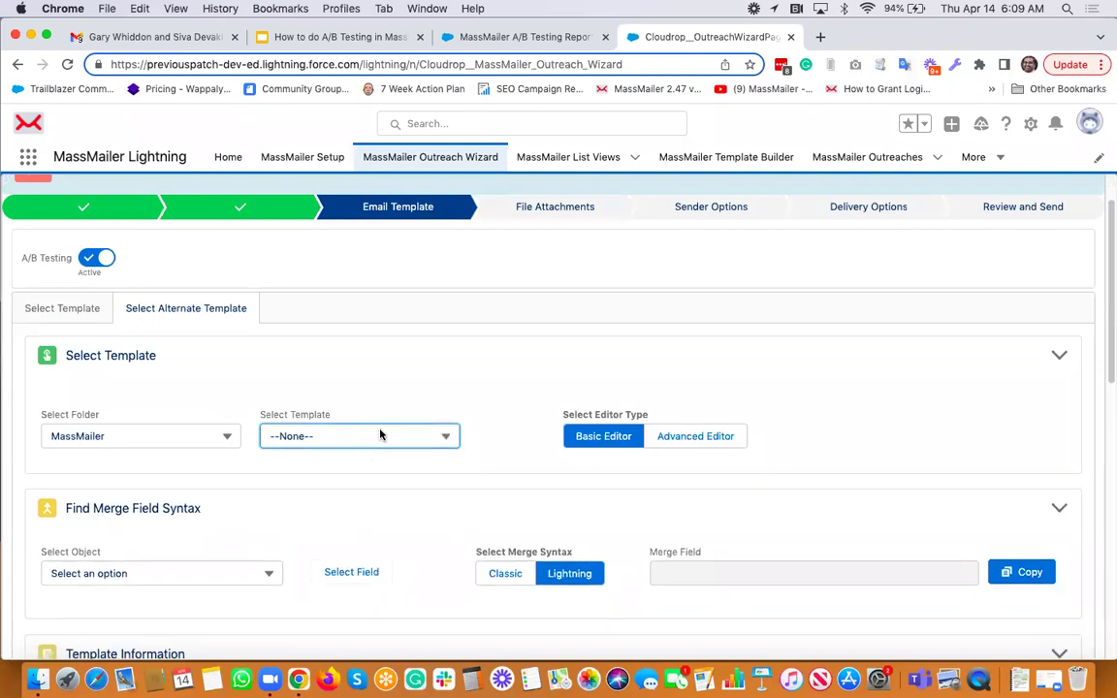
{"action": "left_click", "coordinate": [379, 436]}
{"action": "type", "text": "hol"}
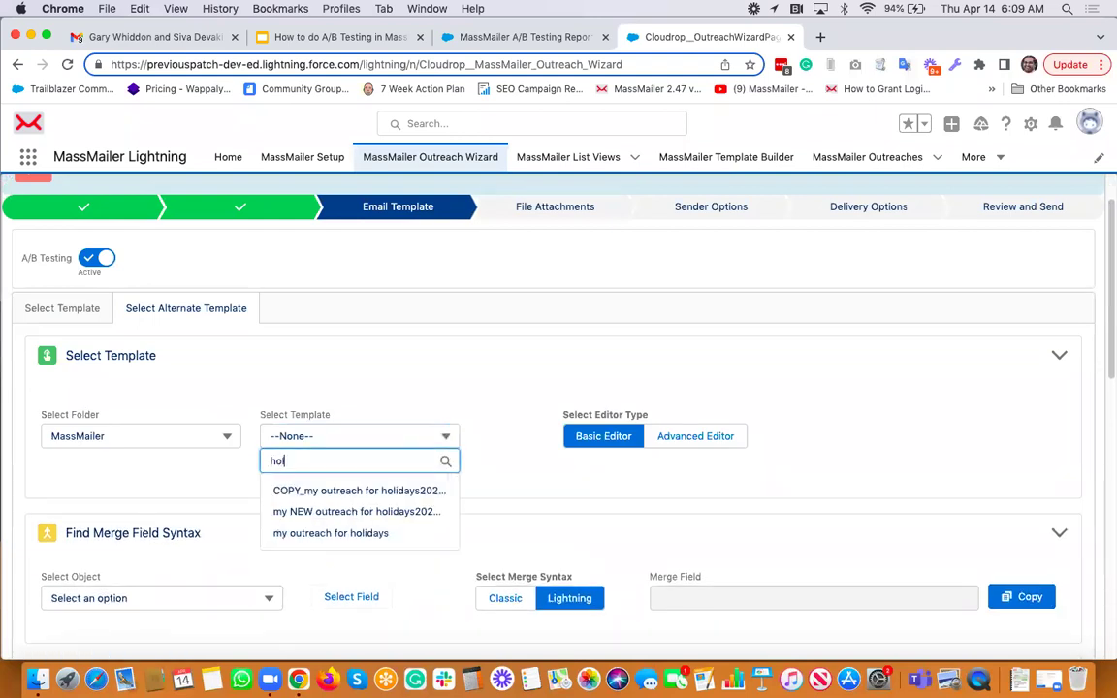
{"action": "left_click", "coordinate": [376, 532]}
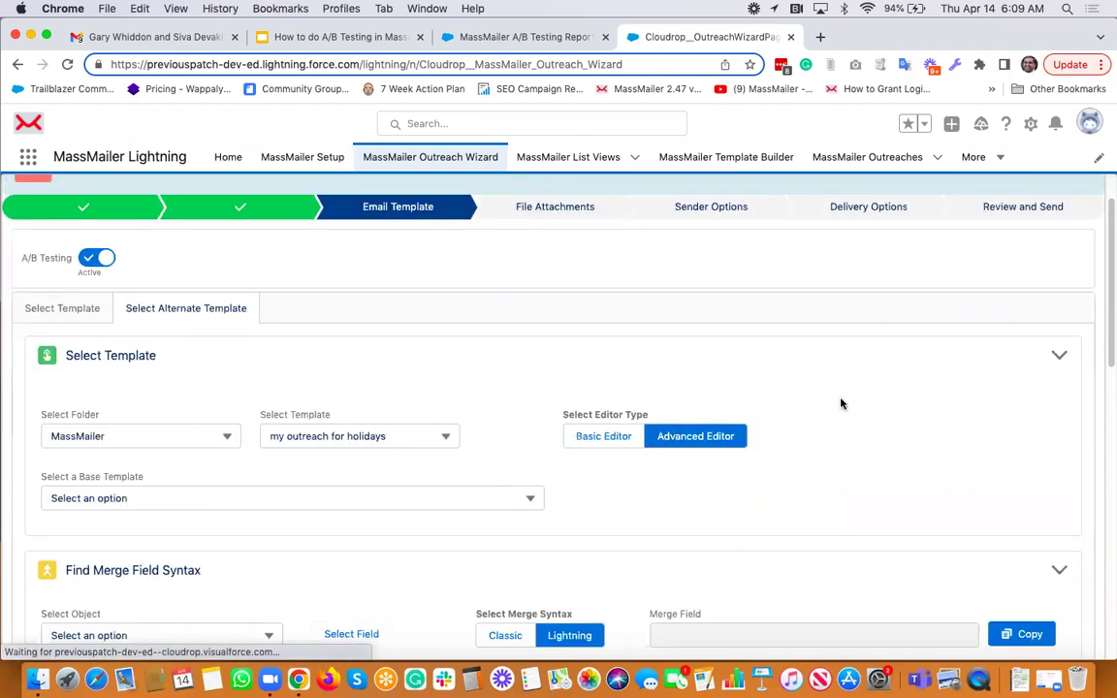
Save the alternate template's content in the editor, then save the primary template's content as well.
{"action": "scroll", "coordinate": [841, 401], "scroll_direction": "down", "scroll_amount": 10}
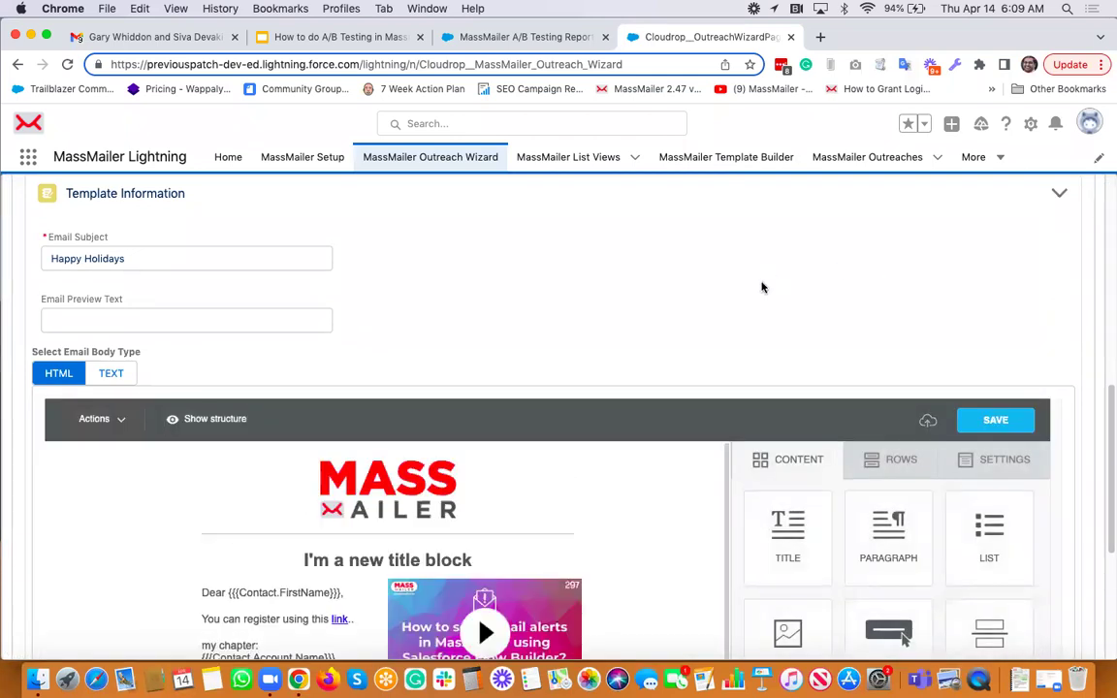
{"action": "left_click", "coordinate": [997, 421]}
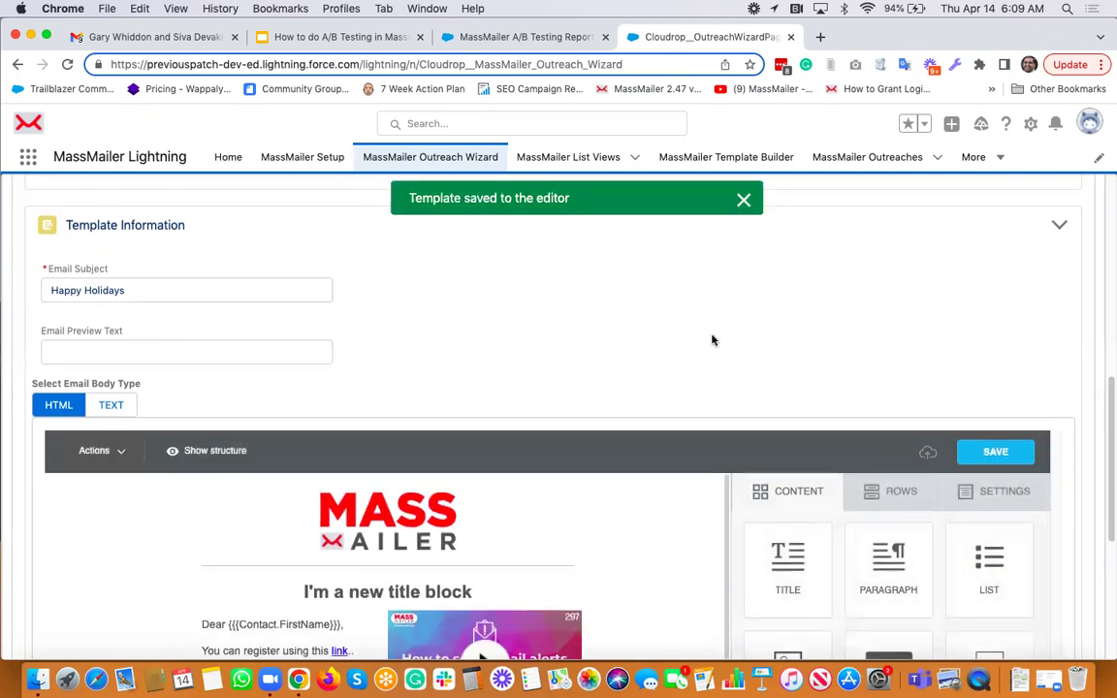
{"action": "left_click", "coordinate": [62, 370]}
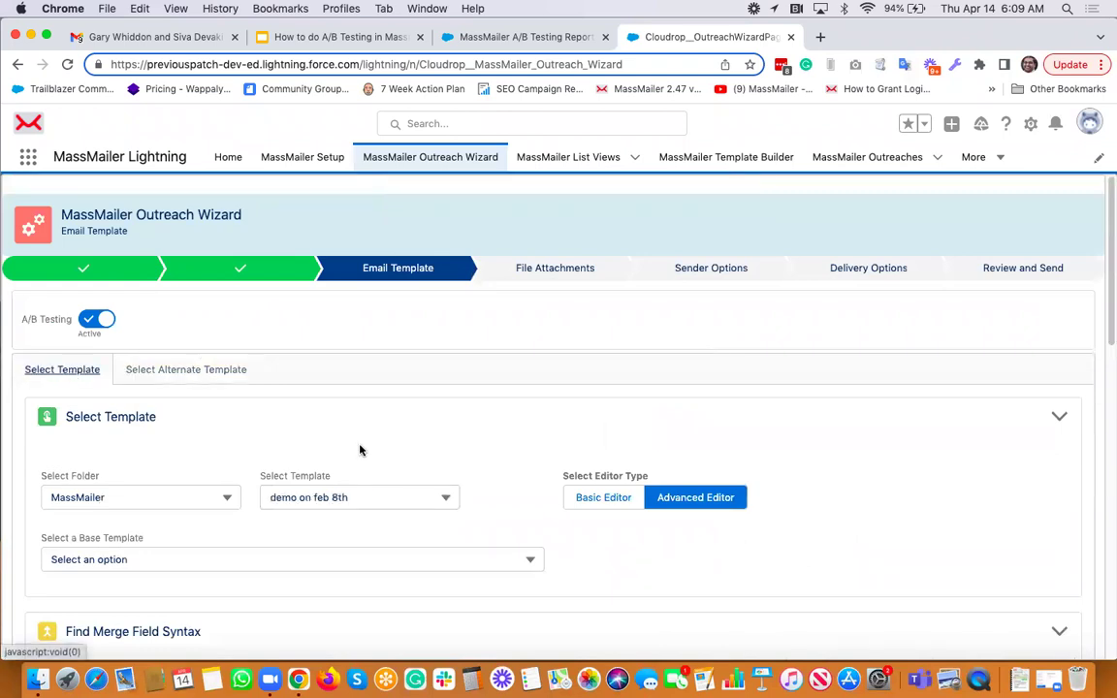
{"action": "scroll", "coordinate": [850, 461], "scroll_direction": "down", "scroll_amount": 5}
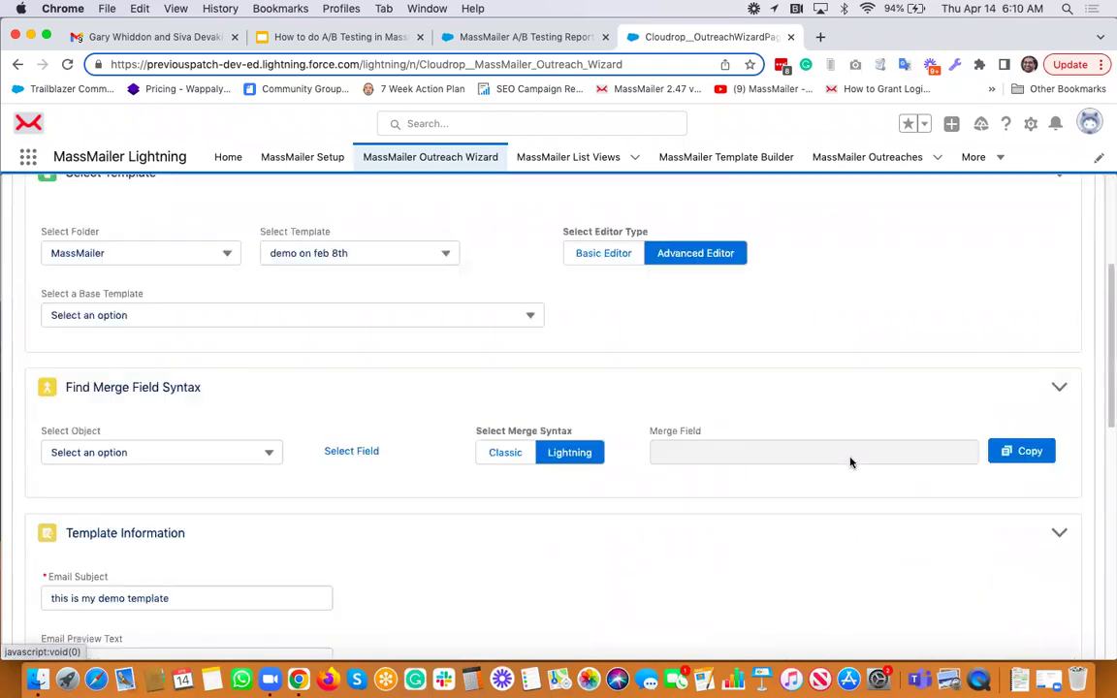
{"action": "scroll", "coordinate": [850, 463], "scroll_direction": "down", "scroll_amount": 4}
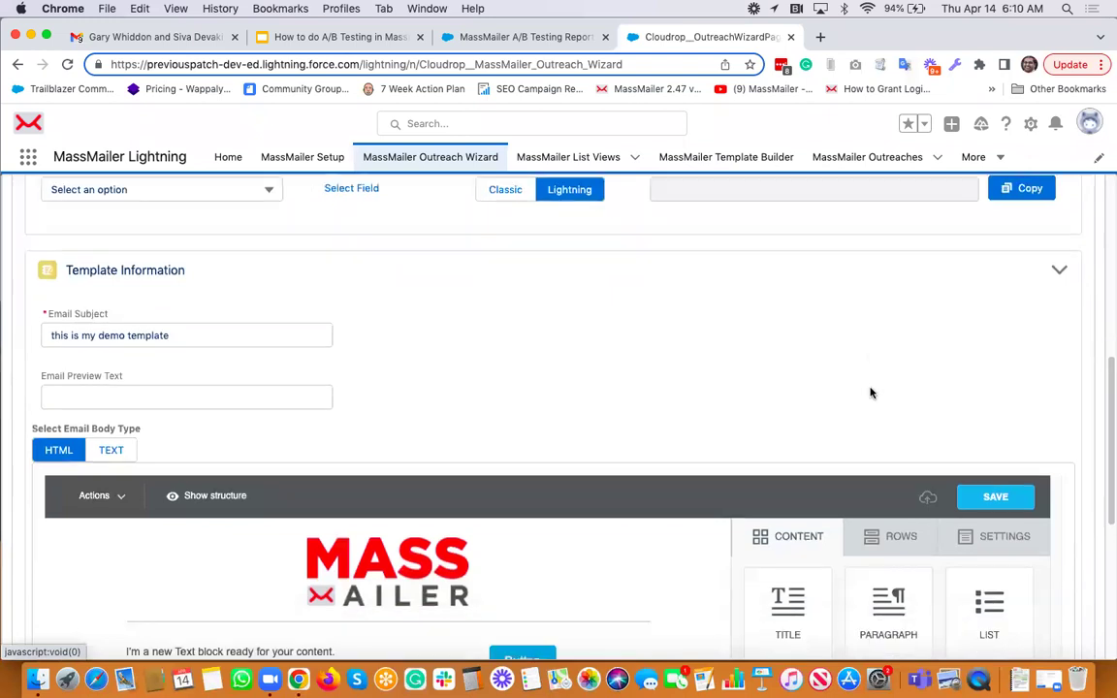
{"action": "left_click", "coordinate": [984, 474]}
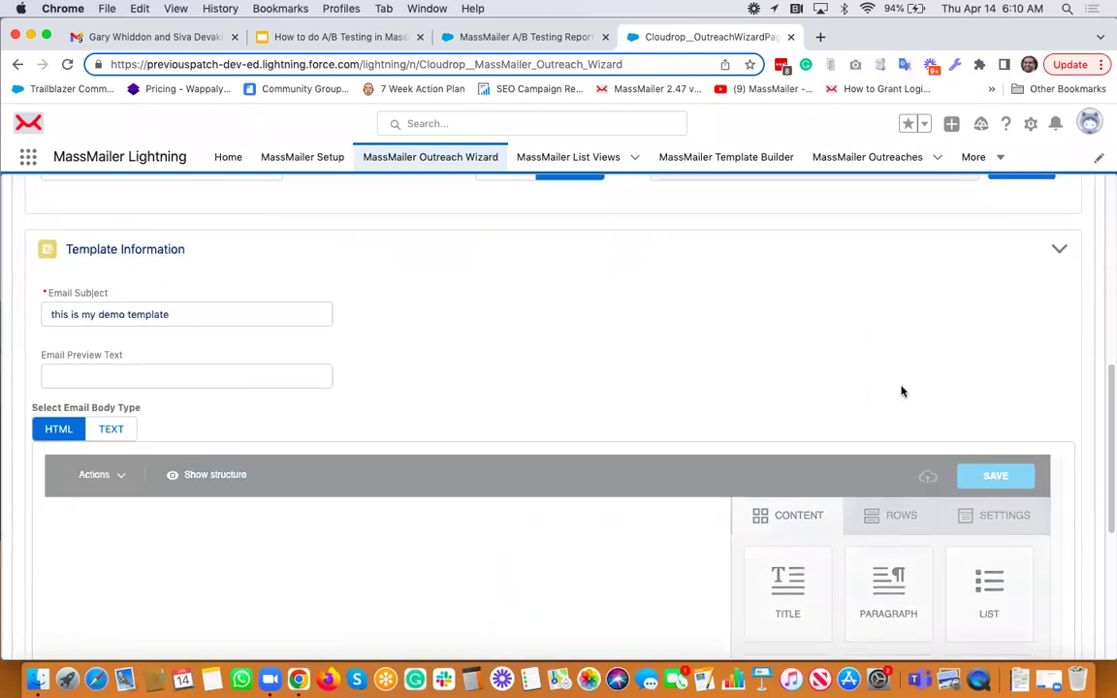
{"action": "scroll", "coordinate": [902, 392], "scroll_direction": "down", "scroll_amount": 4}
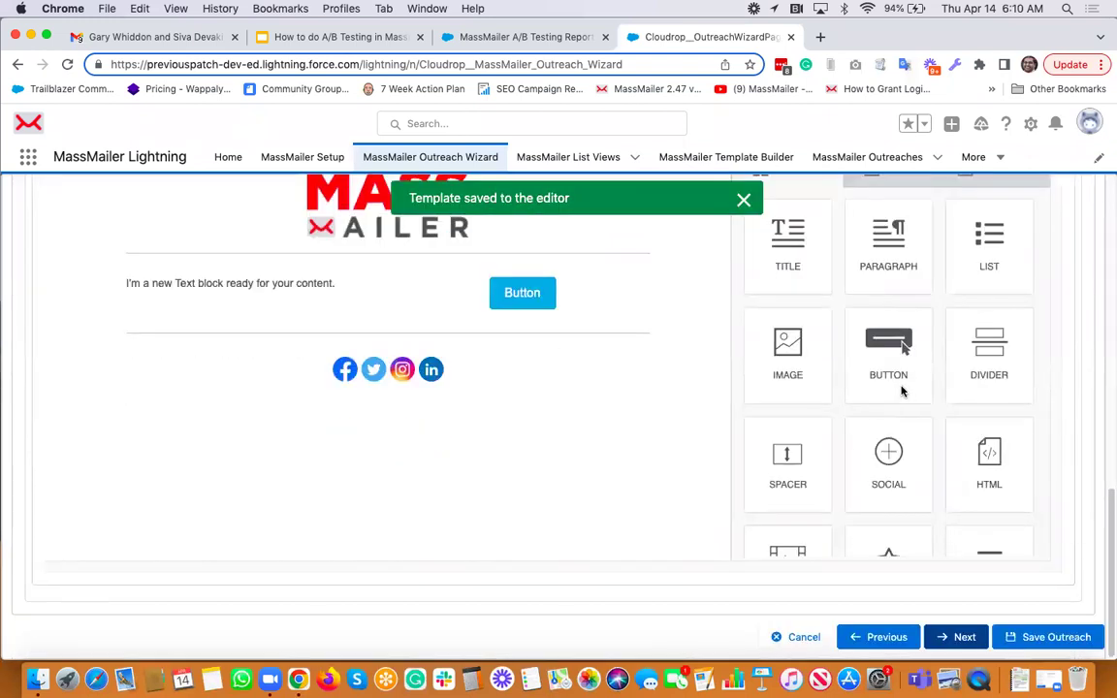
Proceed past the file attachments without adding any and past the sender options with BCC Email off.
{"action": "left_click", "coordinate": [945, 640]}
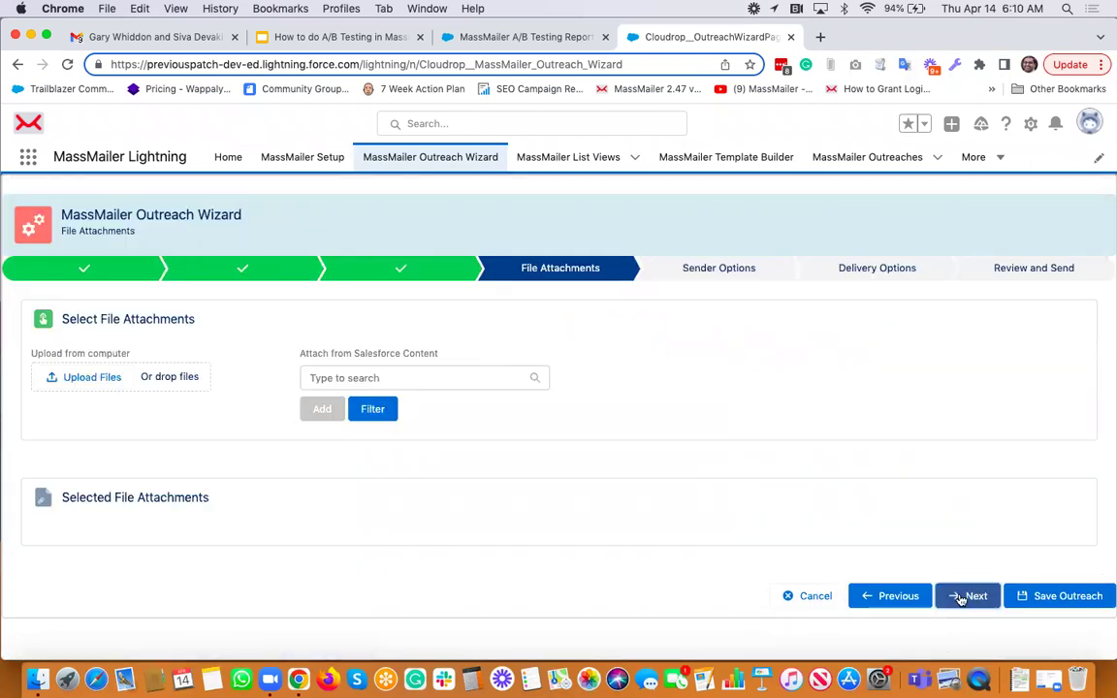
{"action": "left_click", "coordinate": [967, 597]}
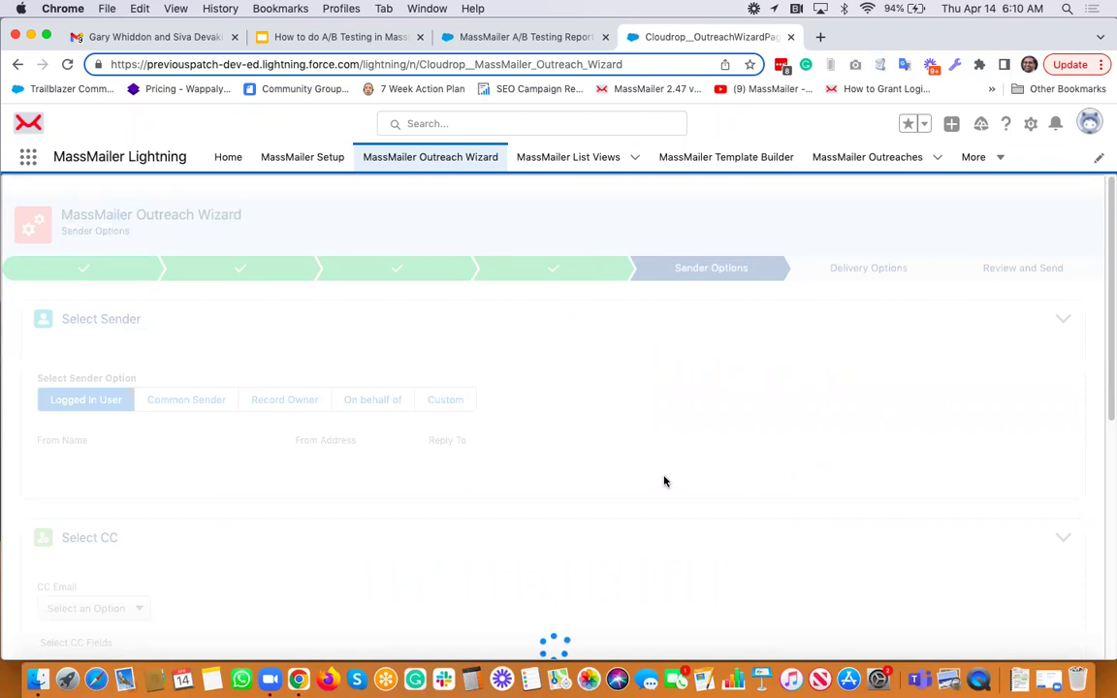
{"action": "scroll", "coordinate": [665, 481], "scroll_direction": "down", "scroll_amount": 5}
{"action": "scroll", "coordinate": [665, 481], "scroll_direction": "down", "scroll_amount": 2}
{"action": "left_click", "coordinate": [184, 383]}
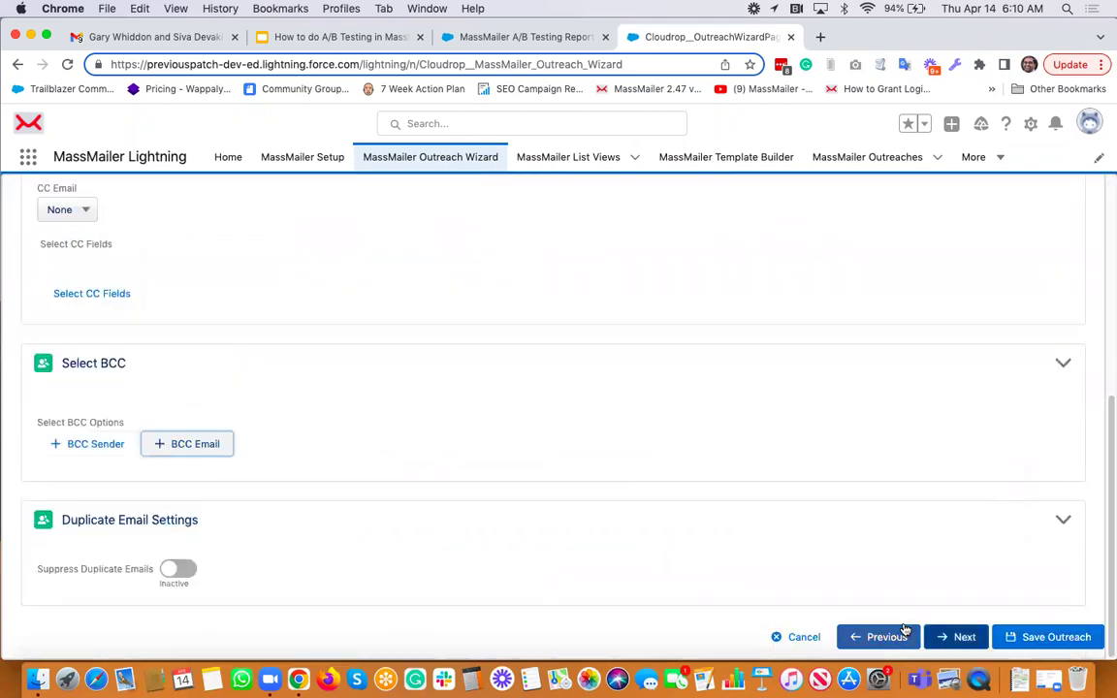
{"action": "left_click", "coordinate": [965, 637]}
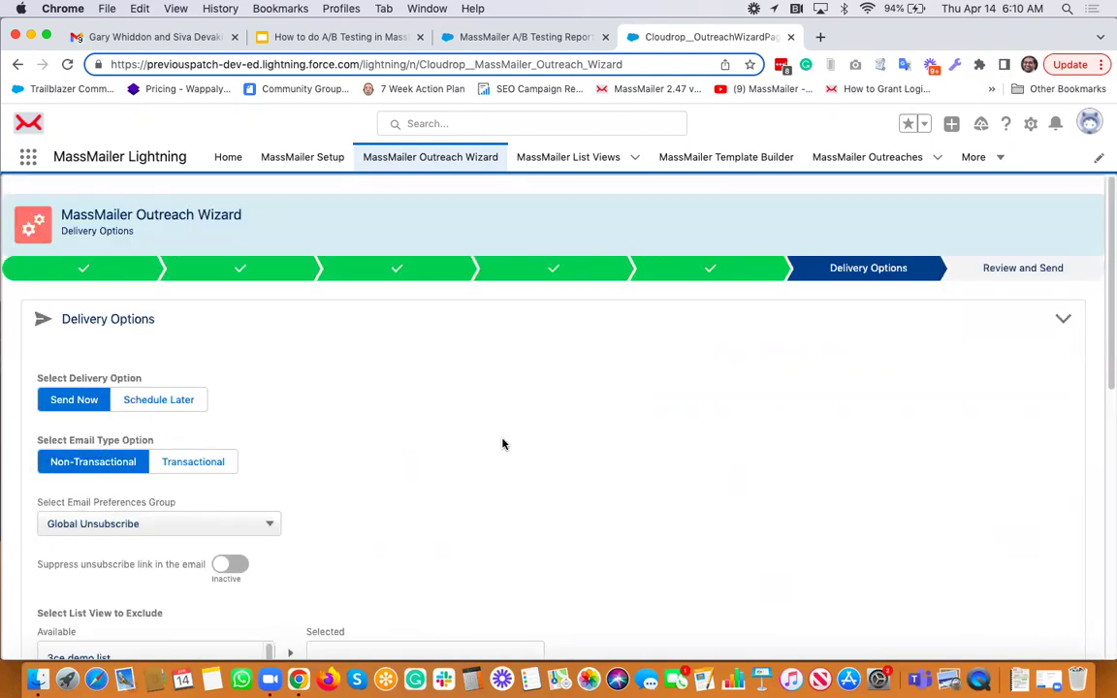
Keep the delivery options at Send Now and launch the outreach to the selected audience.
{"action": "scroll", "coordinate": [502, 445], "scroll_direction": "down", "scroll_amount": 10}
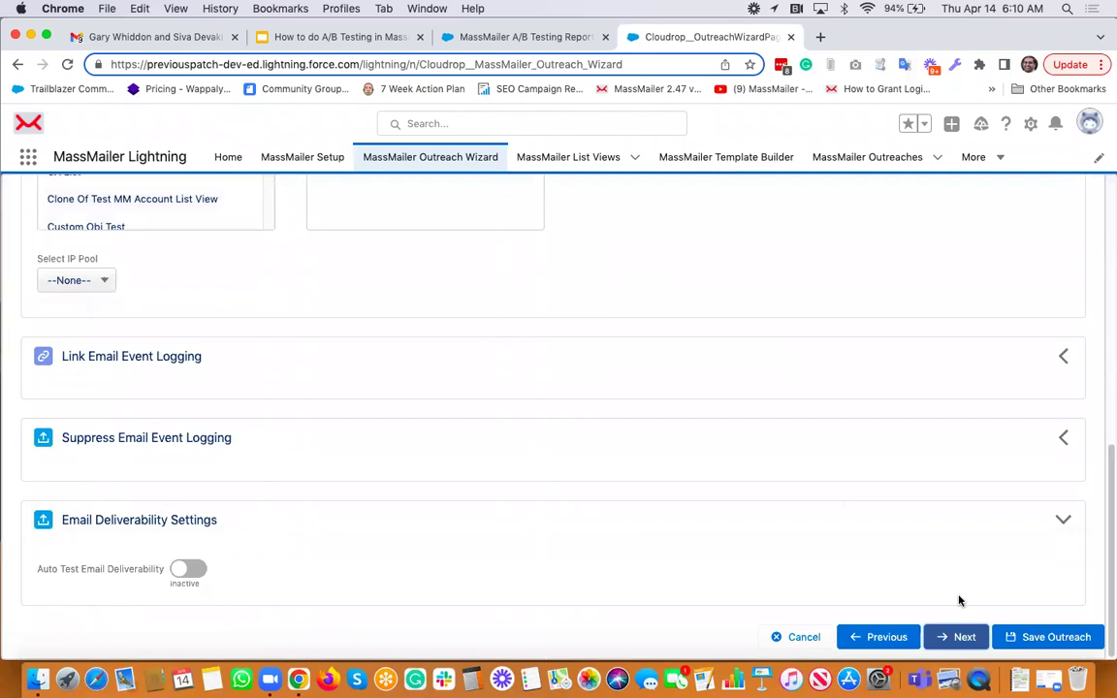
{"action": "left_click", "coordinate": [960, 636]}
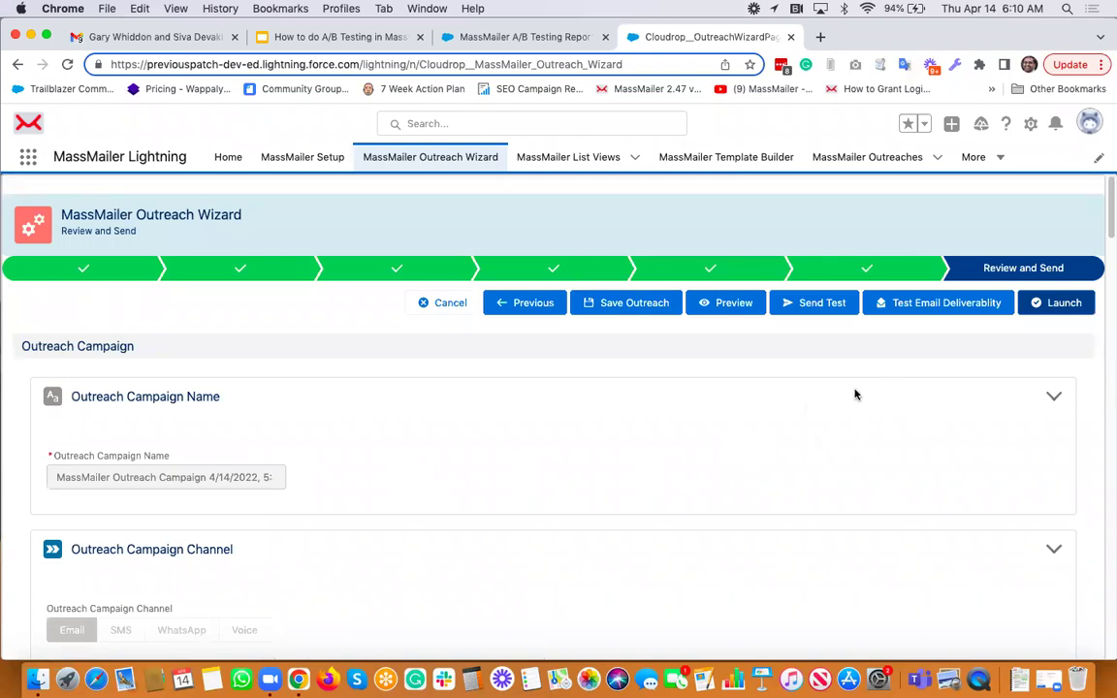
{"action": "left_click", "coordinate": [1060, 305]}
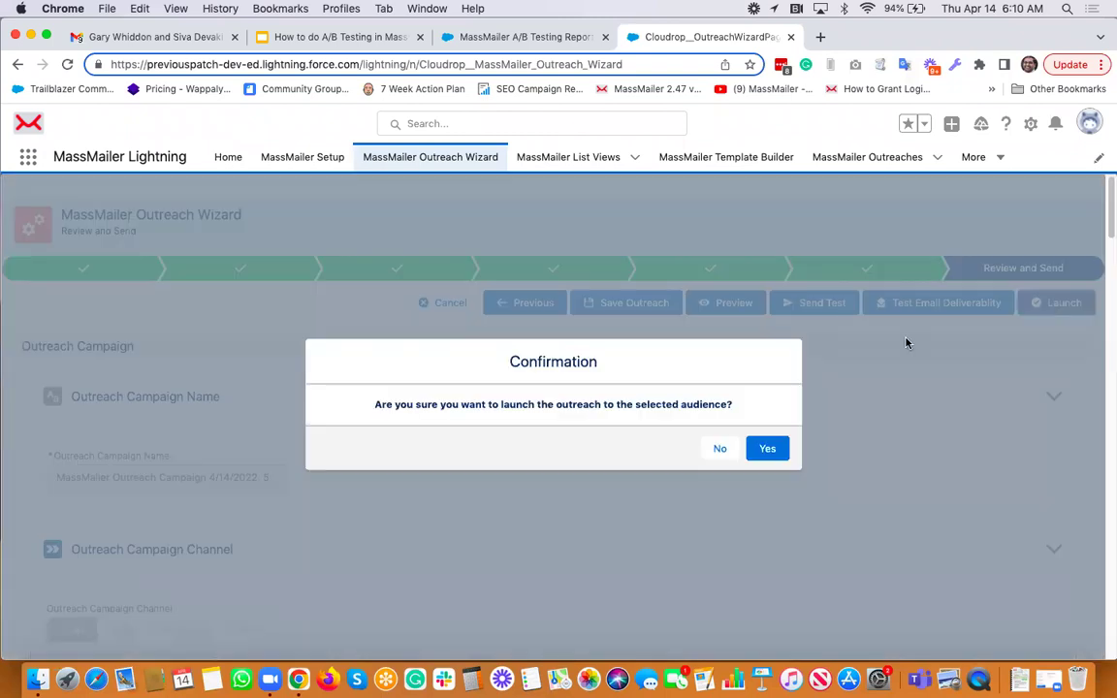
{"action": "left_click", "coordinate": [767, 450]}
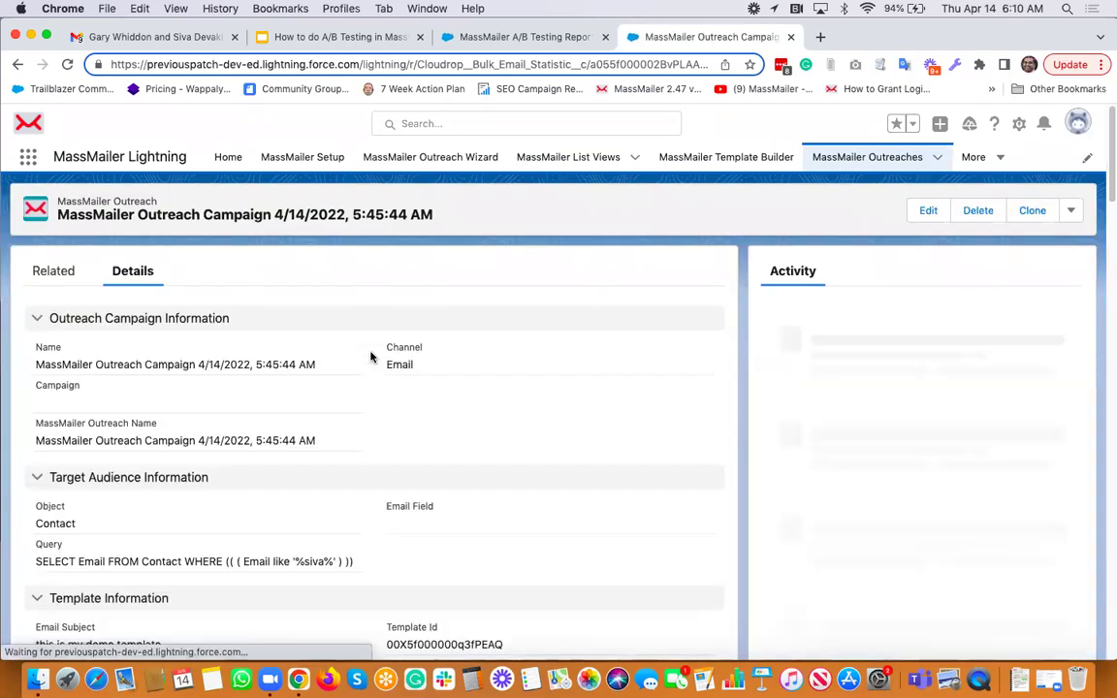
Examine the outreach record's real-time statistics, comparing the event counts for Template A and Template B.
{"action": "scroll", "coordinate": [369, 357], "scroll_direction": "down", "scroll_amount": 10}
{"action": "scroll", "coordinate": [370, 357], "scroll_direction": "down", "scroll_amount": 15}
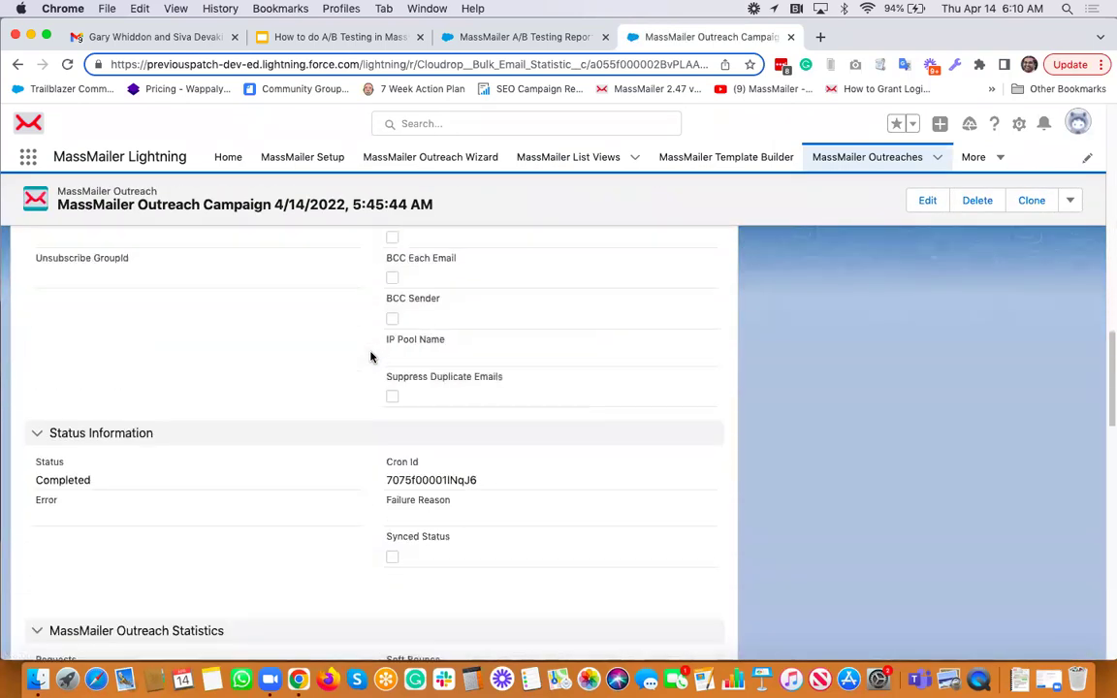
{"action": "scroll", "coordinate": [369, 357], "scroll_direction": "down", "scroll_amount": 10}
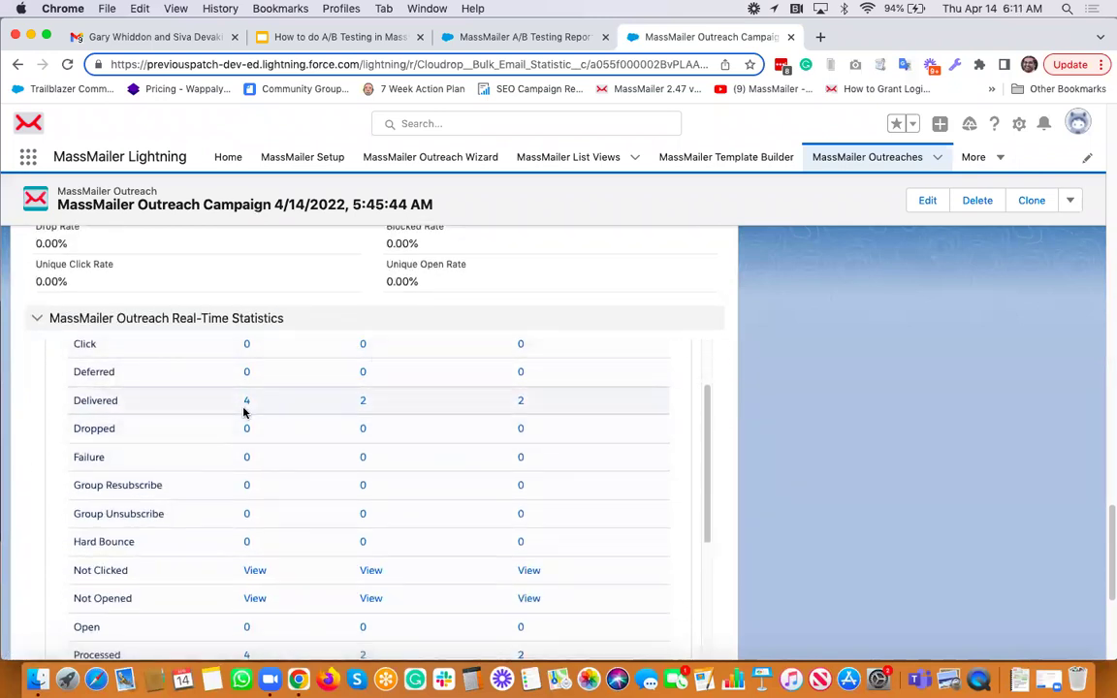
{"action": "scroll", "coordinate": [250, 401], "scroll_direction": "up", "scroll_amount": 2}
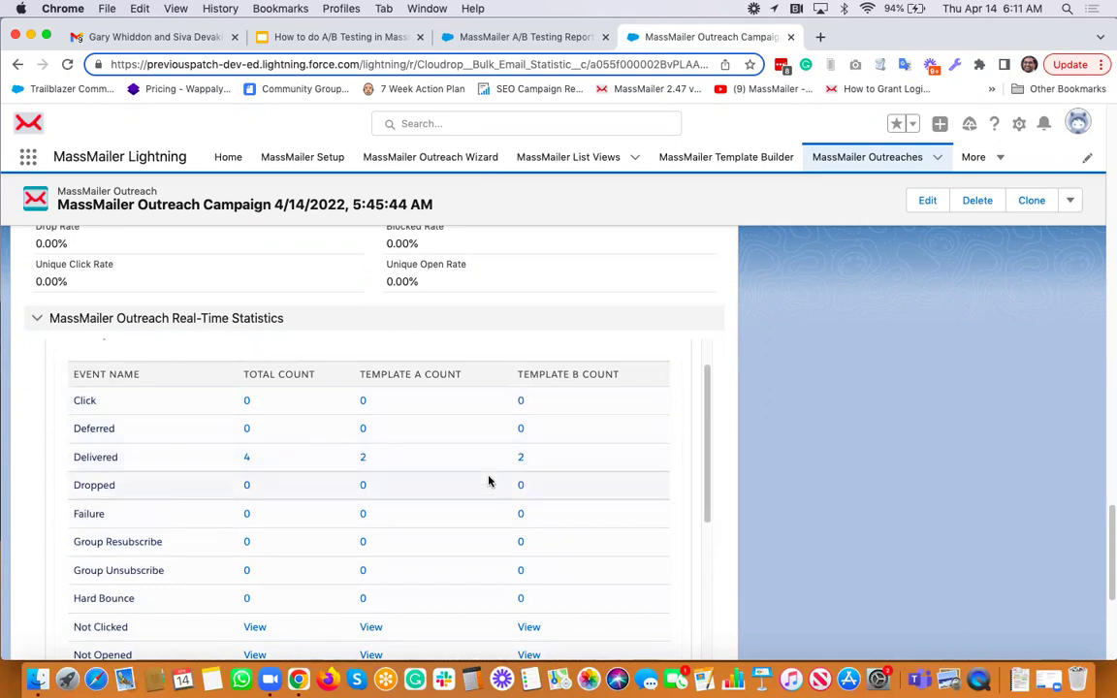
View the recipients with Delivered events for Template A, and return to the outreach's statistics page.
{"action": "scroll", "coordinate": [489, 482], "scroll_direction": "down", "scroll_amount": 1}
{"action": "scroll", "coordinate": [489, 482], "scroll_direction": "up", "scroll_amount": 2}
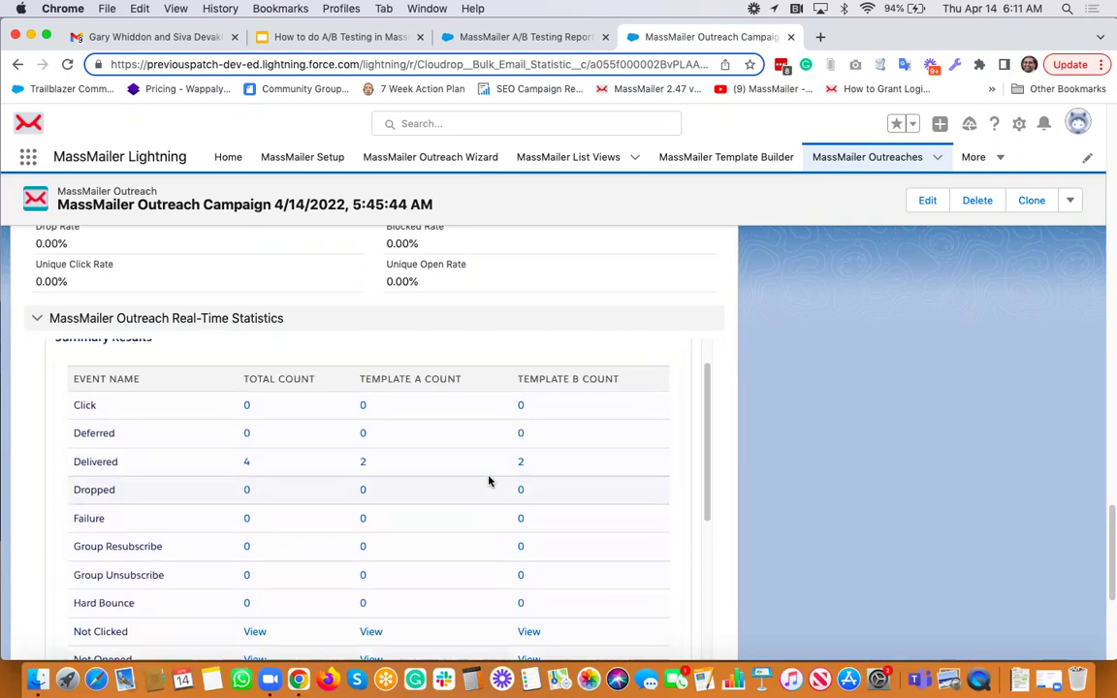
{"action": "left_click", "coordinate": [362, 477]}
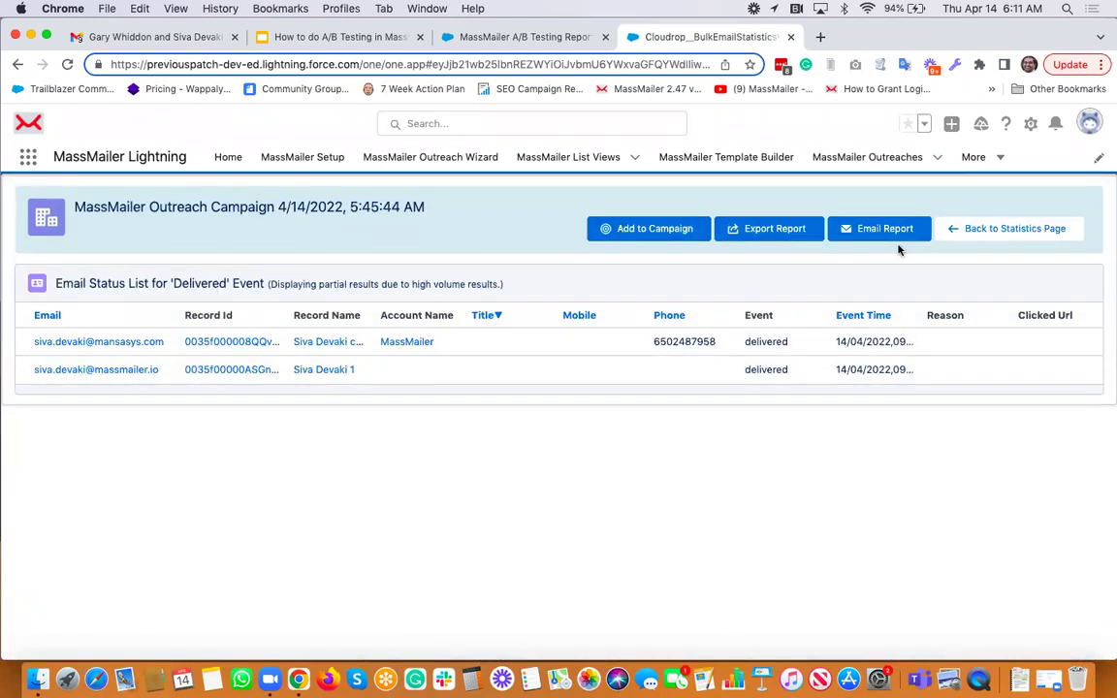
{"action": "left_click", "coordinate": [948, 228]}
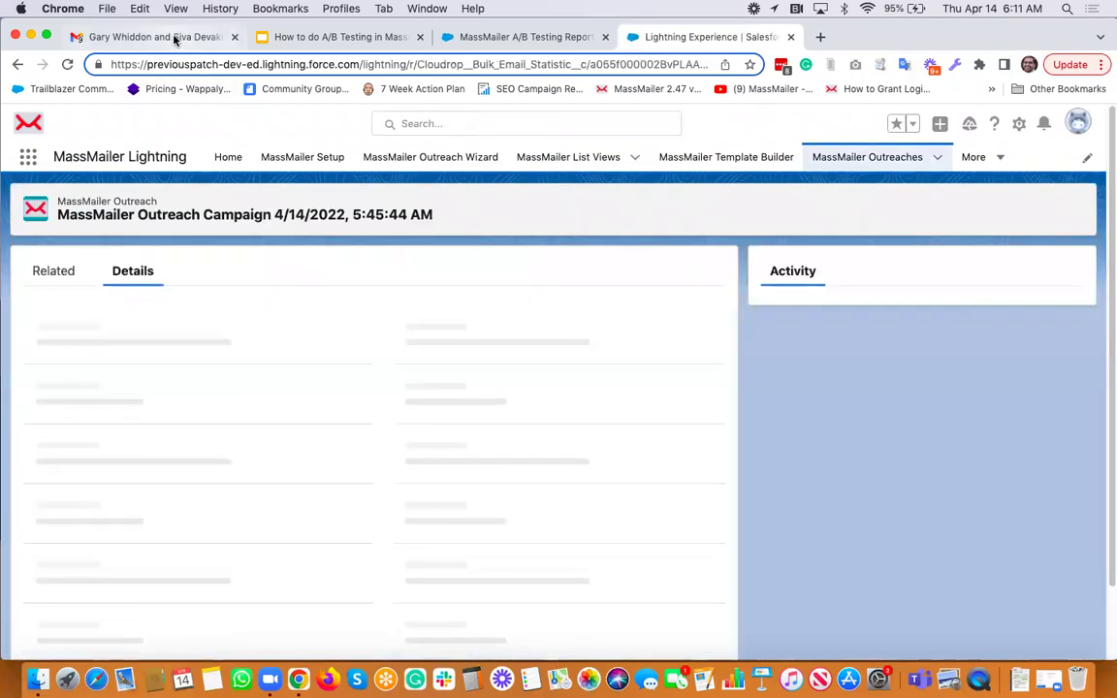
Switch to Gmail and check the inbox's Updates and Promotions categories for the two template emails.
{"action": "left_click", "coordinate": [176, 38]}
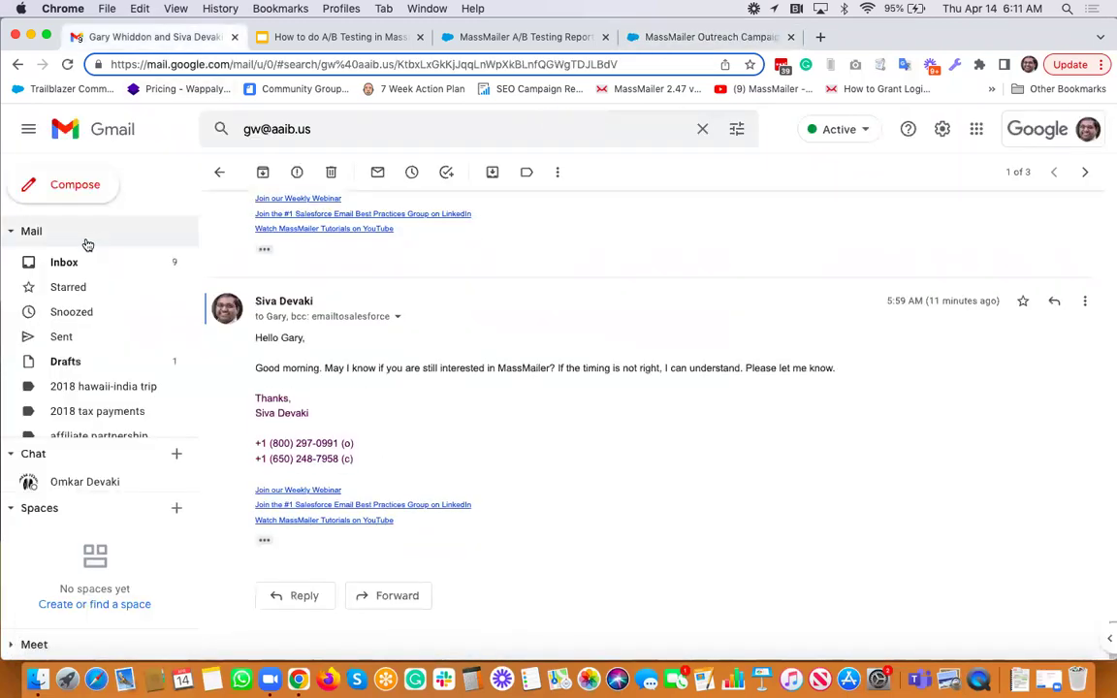
{"action": "left_click", "coordinate": [68, 260]}
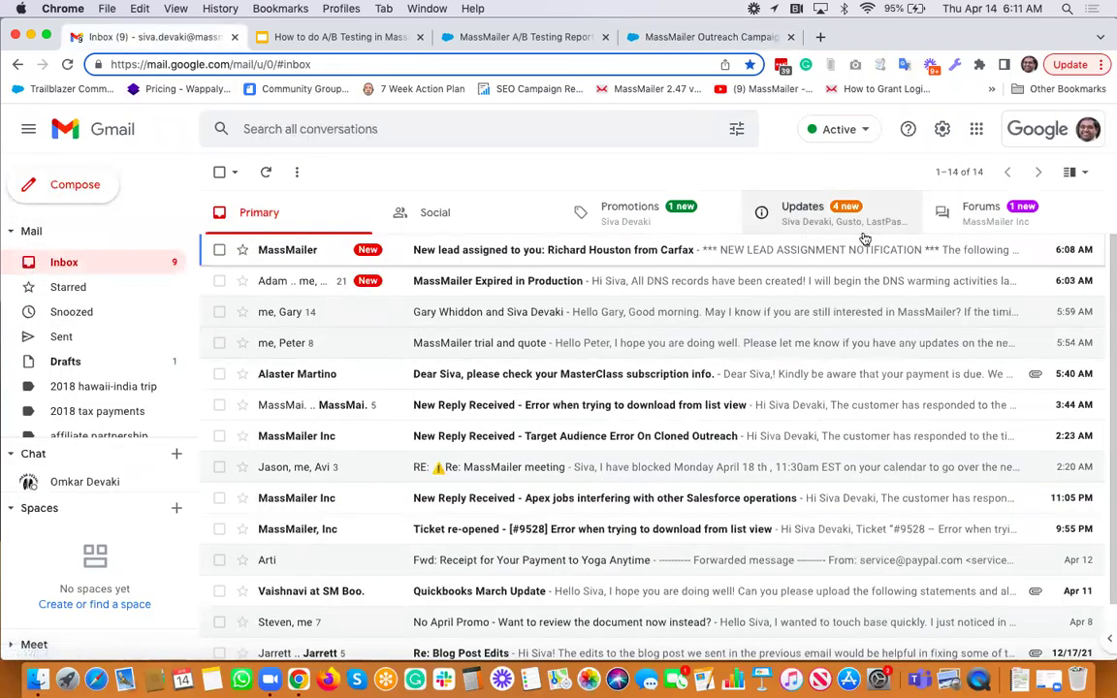
{"action": "left_click", "coordinate": [834, 224]}
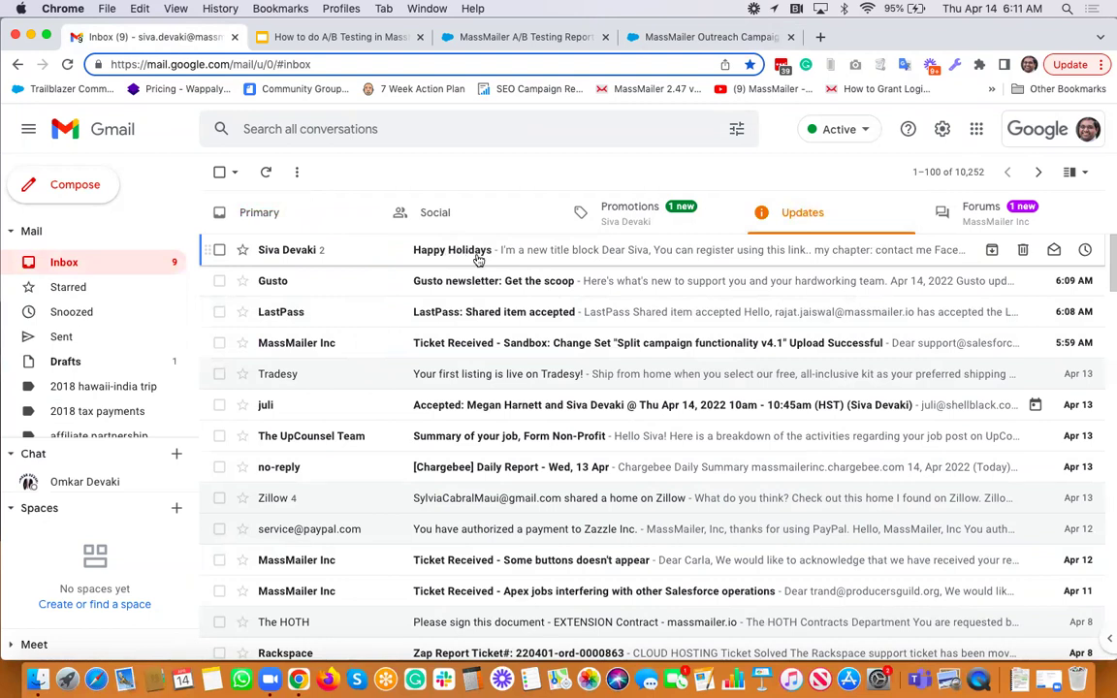
{"action": "left_click", "coordinate": [682, 216]}
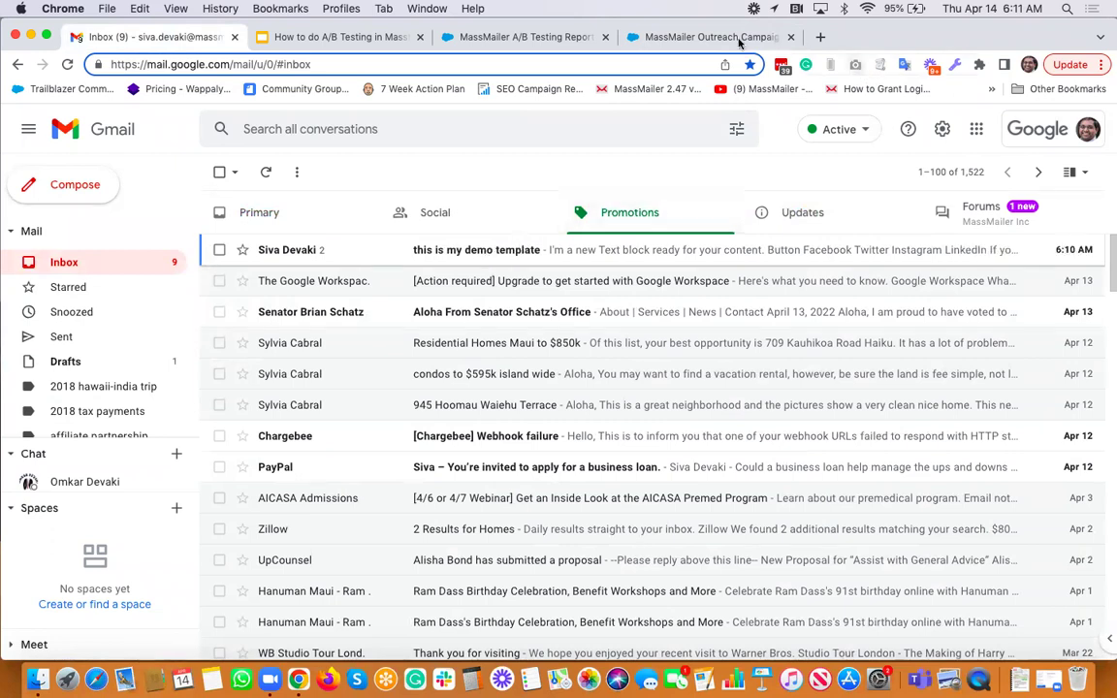
Switch to the MassMailer A/B Testing Report and review the event counts per outreach and template.
{"action": "left_click", "coordinate": [685, 38]}
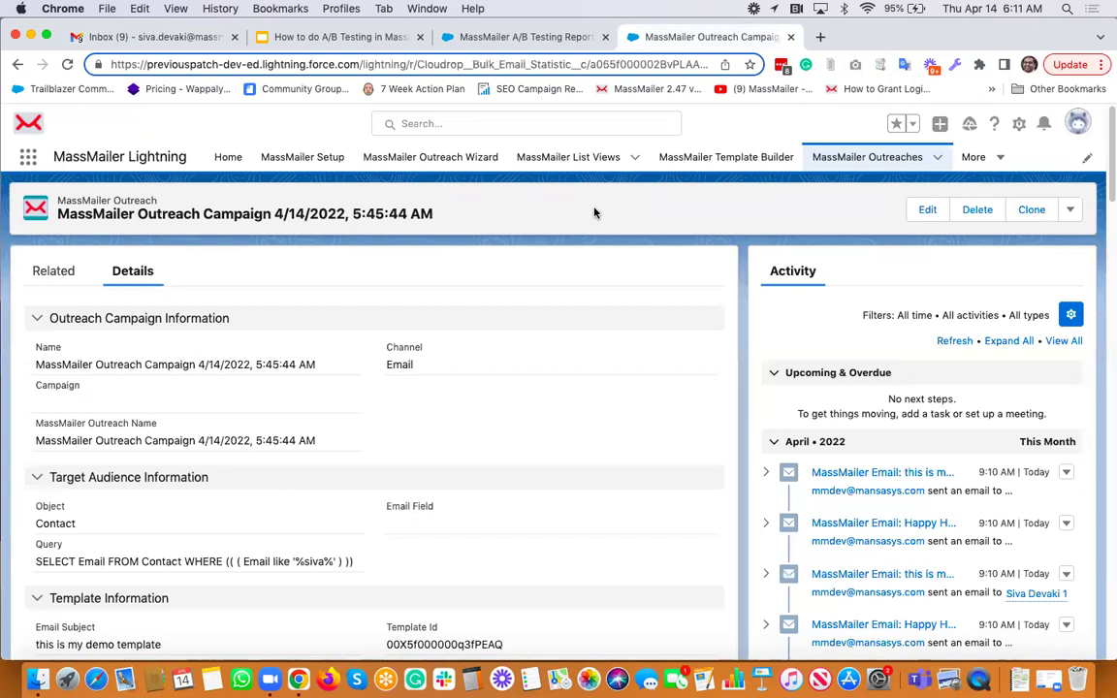
{"action": "left_click", "coordinate": [536, 40]}
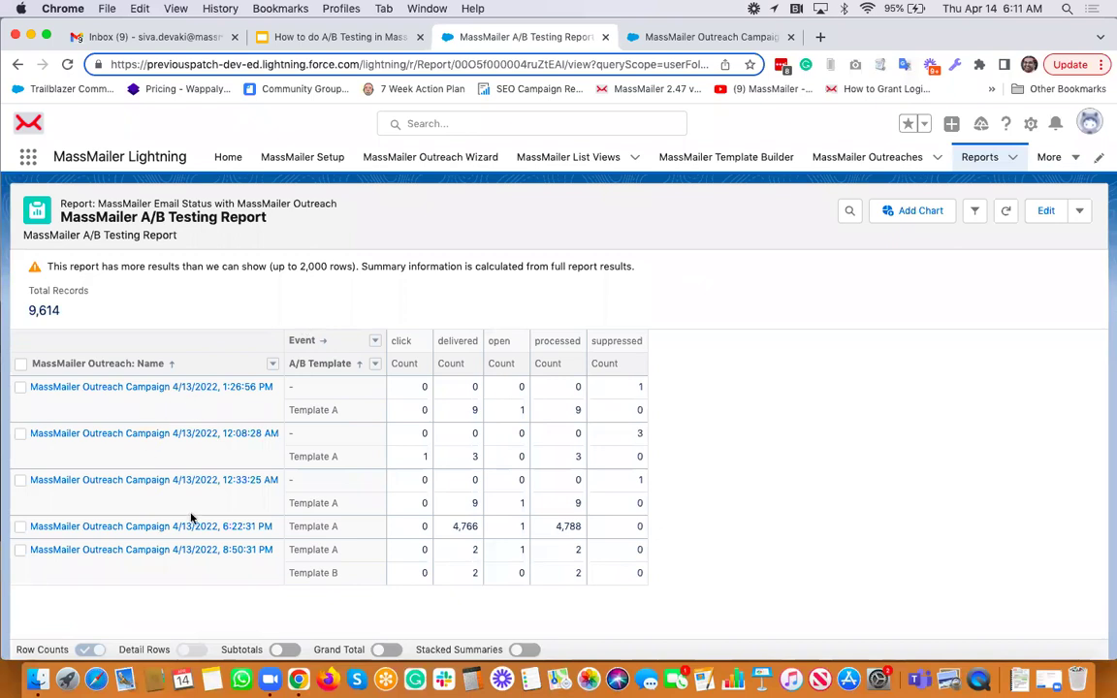
{"action": "left_click", "coordinate": [194, 558]}
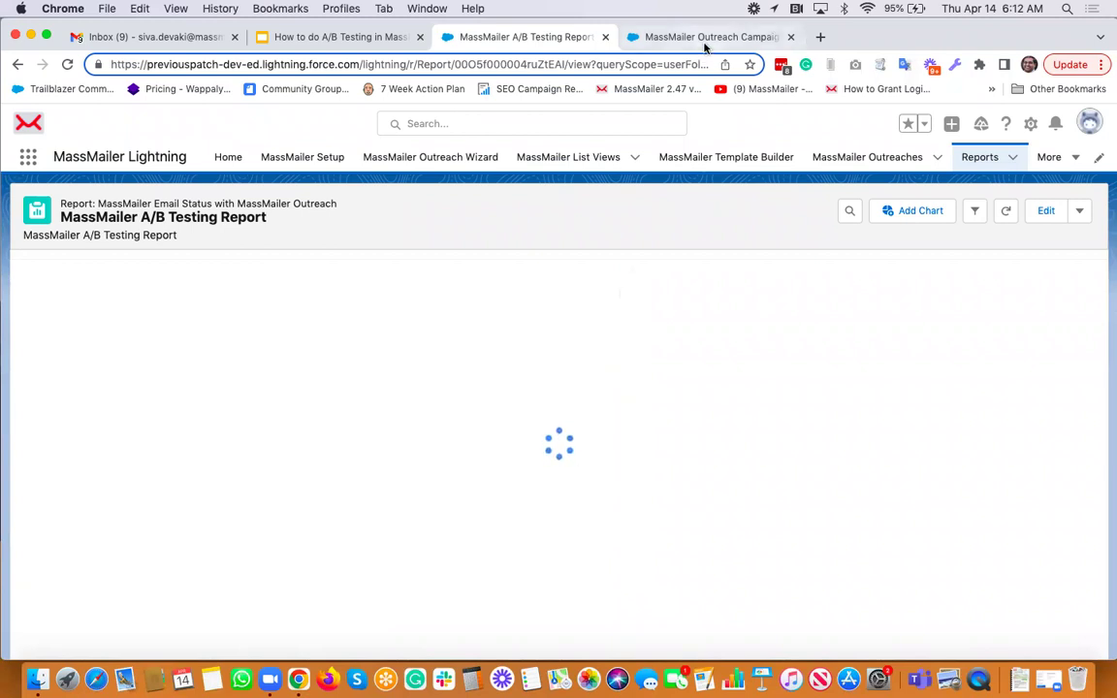
Copy "MassMailer Outreach Campaign 4/14/2022" from the outreach record's title and return to the A/B testing report.
{"action": "left_click", "coordinate": [638, 43]}
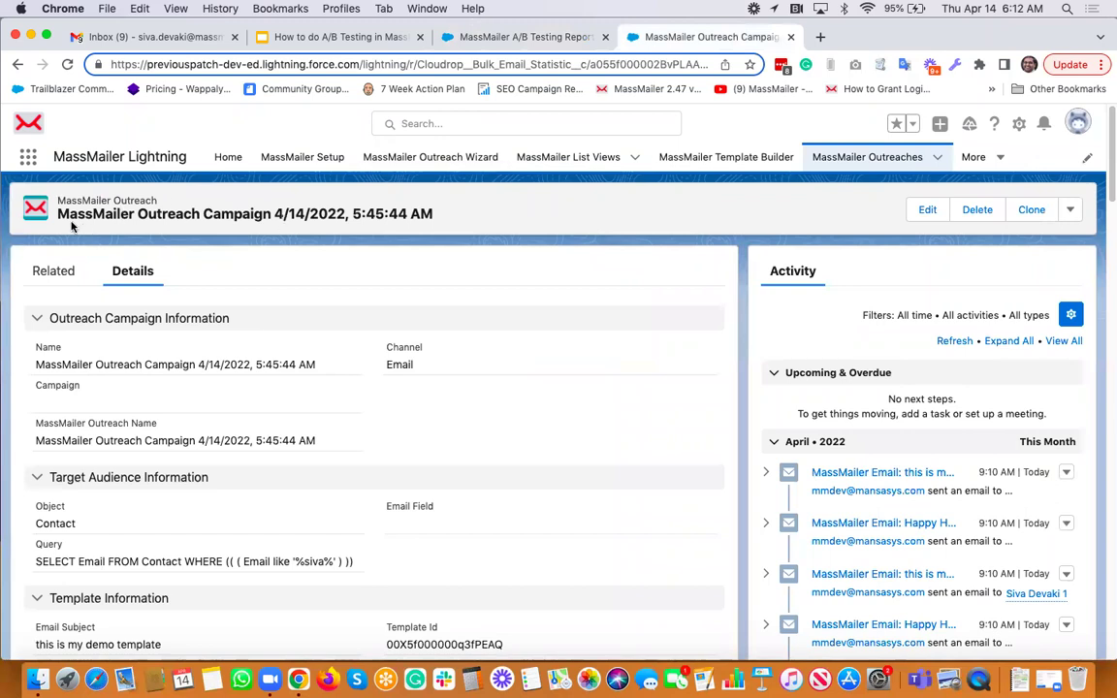
{"action": "left_click_drag", "start_coordinate": [61, 216], "coordinate": [343, 216]}
{"action": "key", "text": "ctrl+c"}
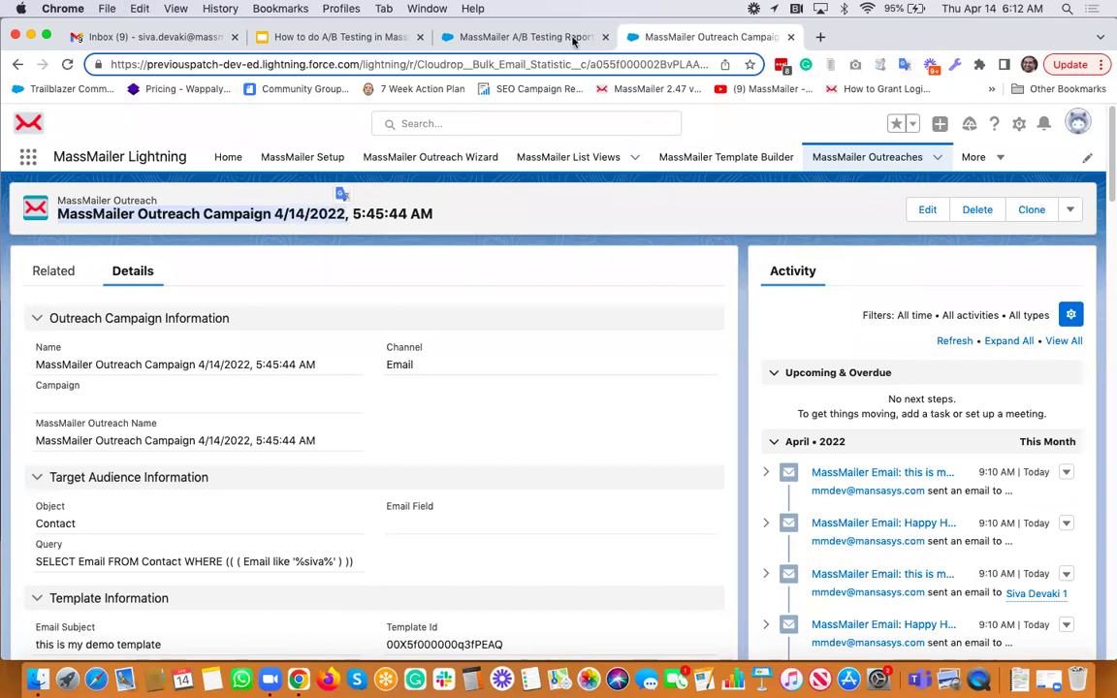
{"action": "left_click", "coordinate": [534, 40]}
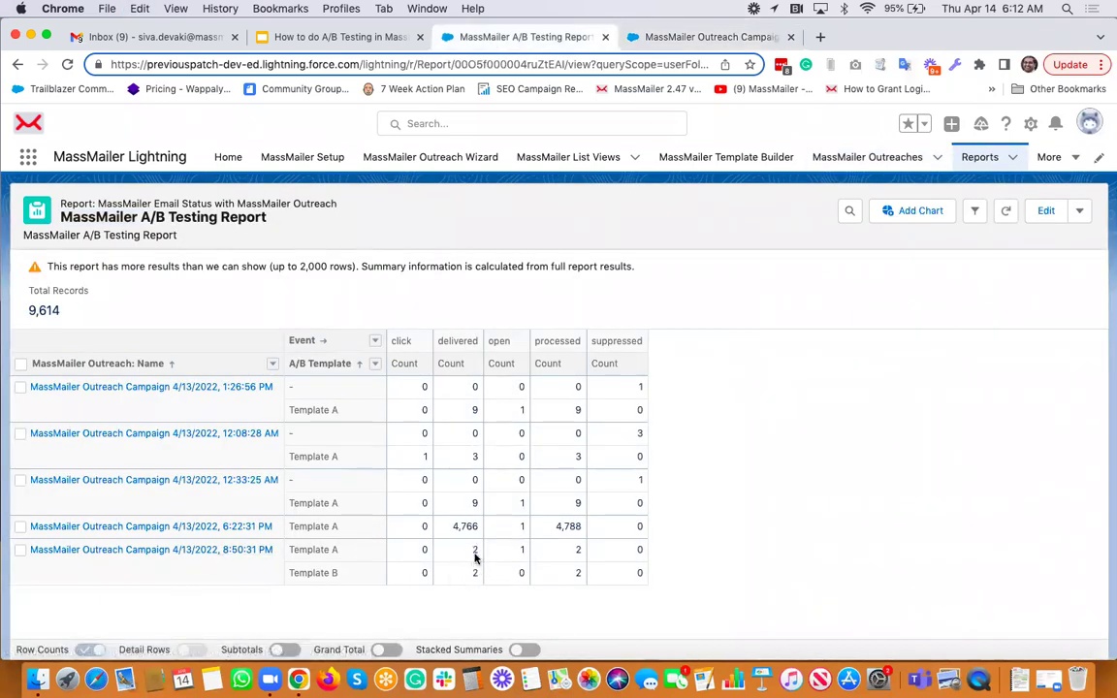
Edit the report's outreach name filter to contain "MassMailer Outreach Campaign 4/14/2022", and save and run the report.
{"action": "left_click", "coordinate": [1046, 211]}
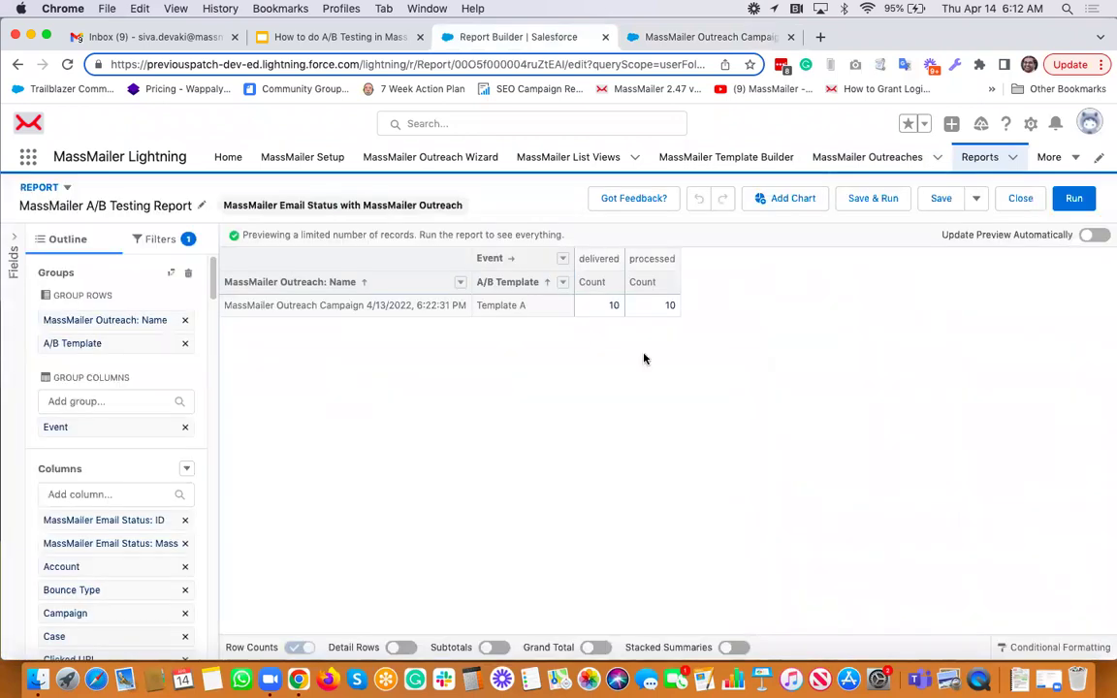
{"action": "left_click", "coordinate": [160, 239]}
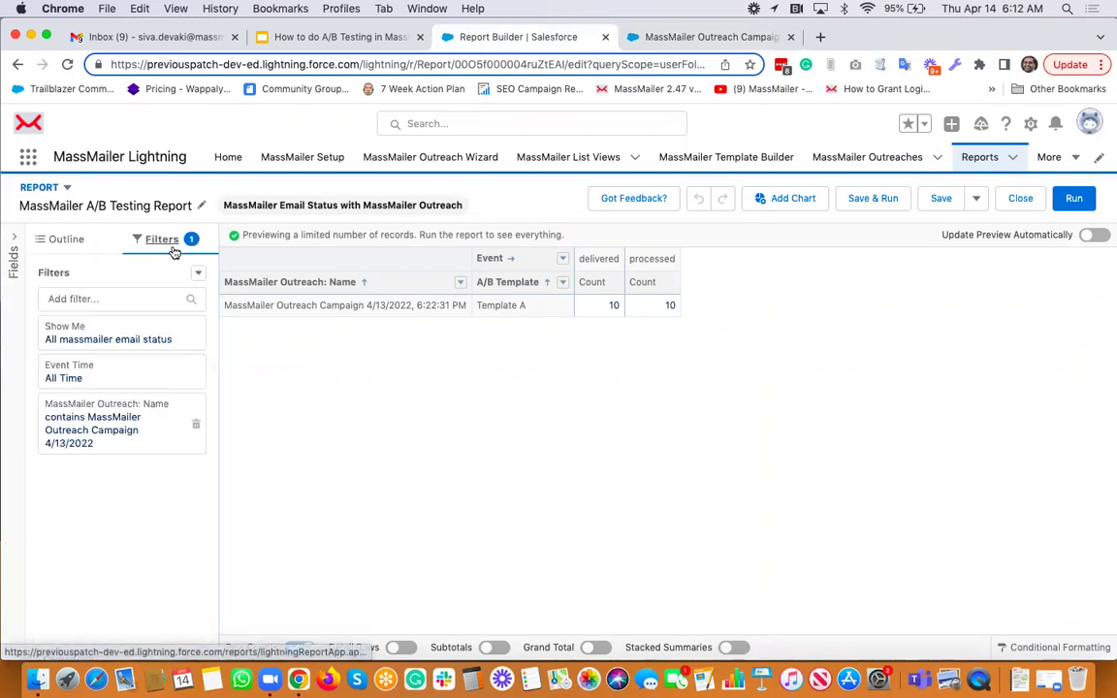
{"action": "left_click", "coordinate": [141, 428]}
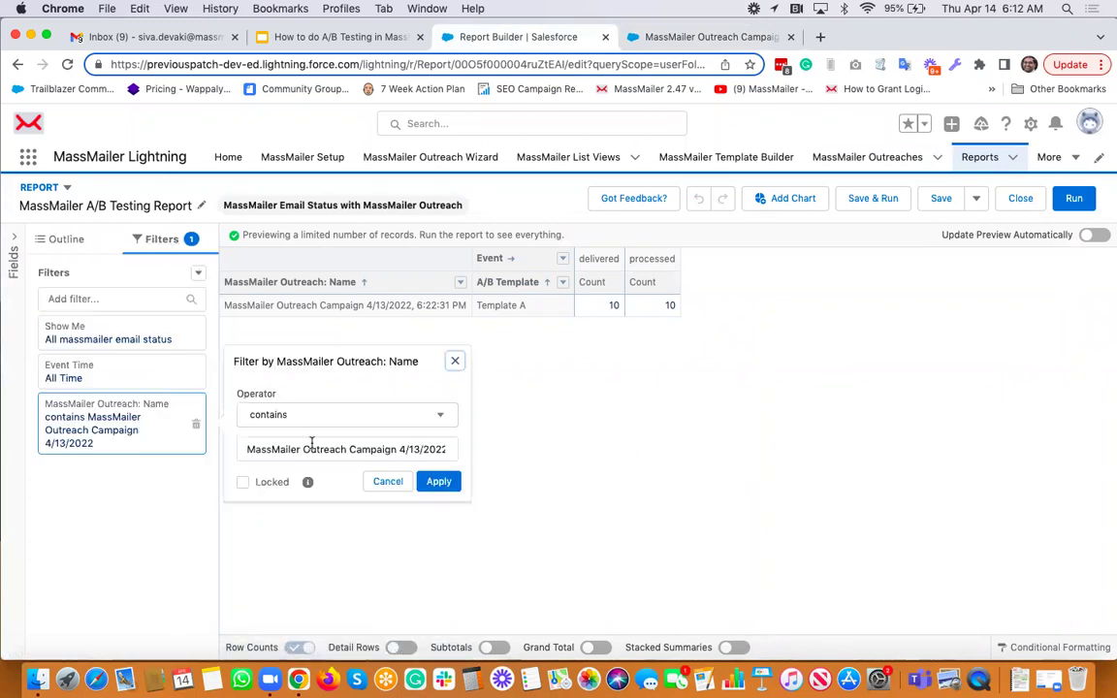
{"action": "triple_click", "coordinate": [384, 449]}
{"action": "key", "text": "ctrl+v"}
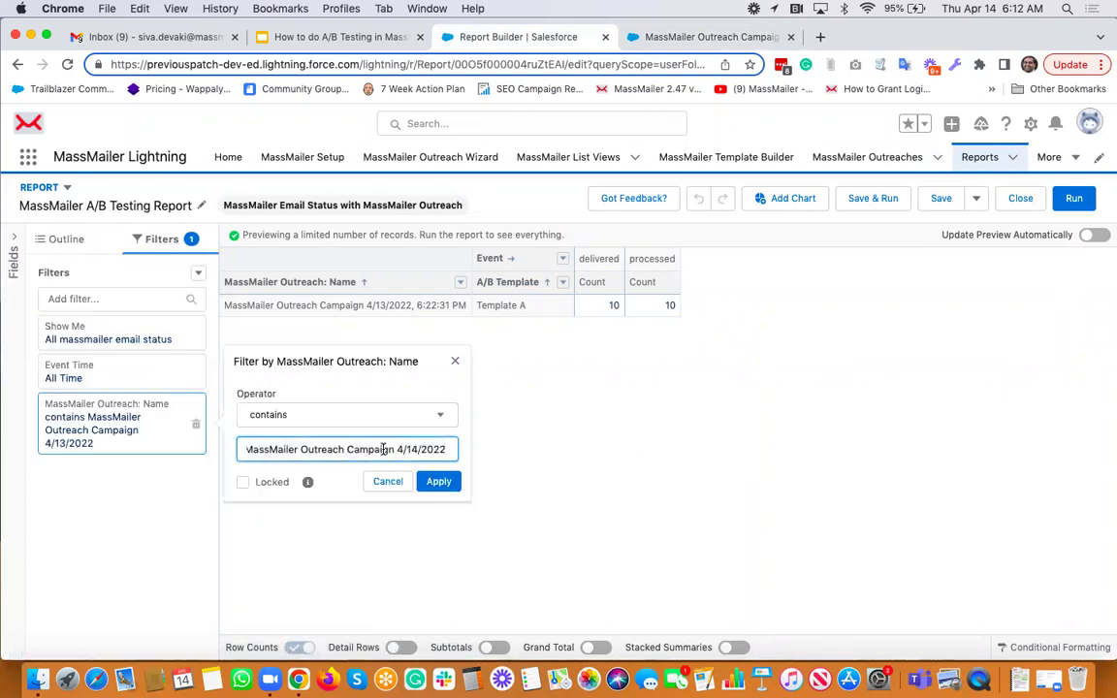
{"action": "left_click", "coordinate": [440, 482]}
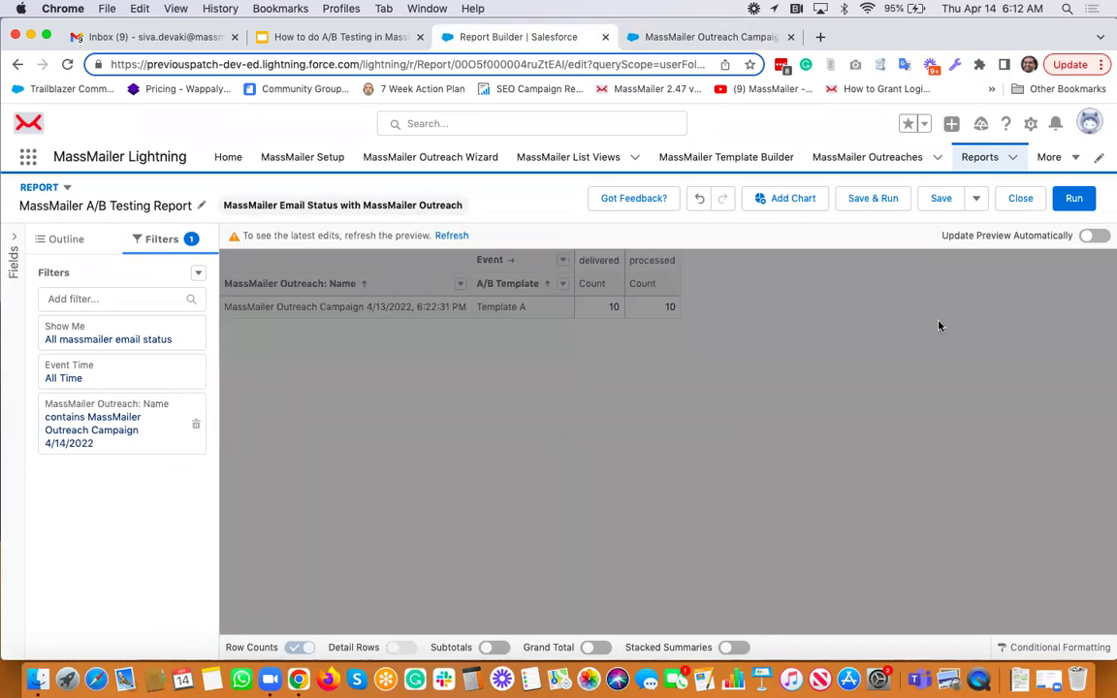
{"action": "left_click", "coordinate": [870, 199]}
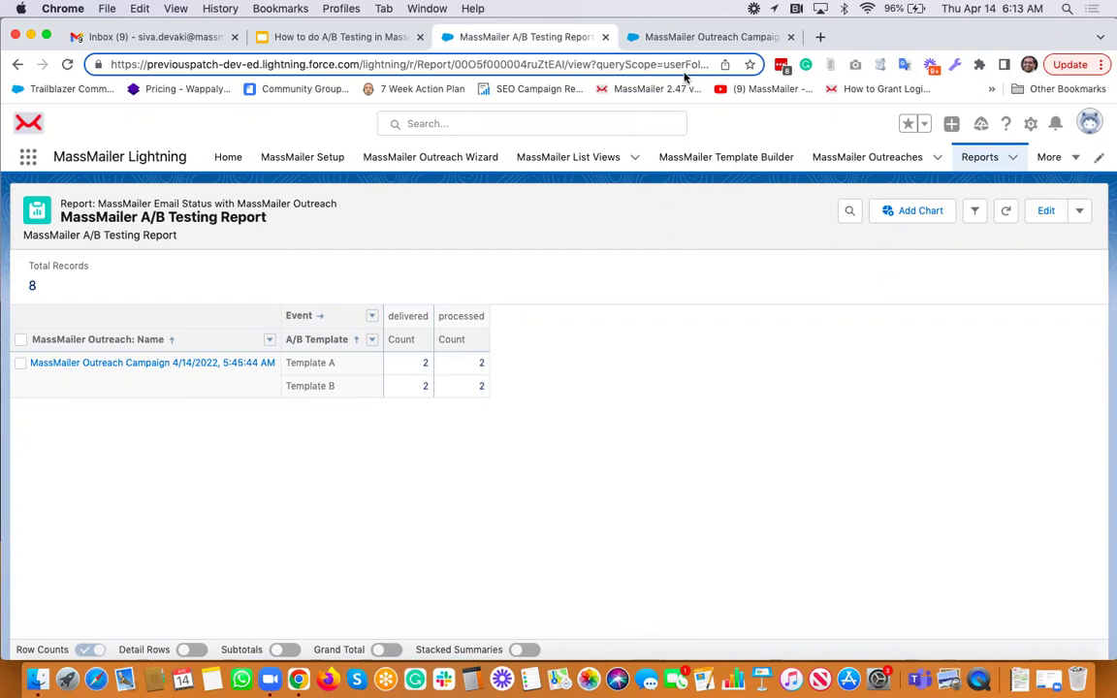
Return to the outreach record and compare its real-time event counts for Template A and Template B.
{"action": "left_click", "coordinate": [707, 39]}
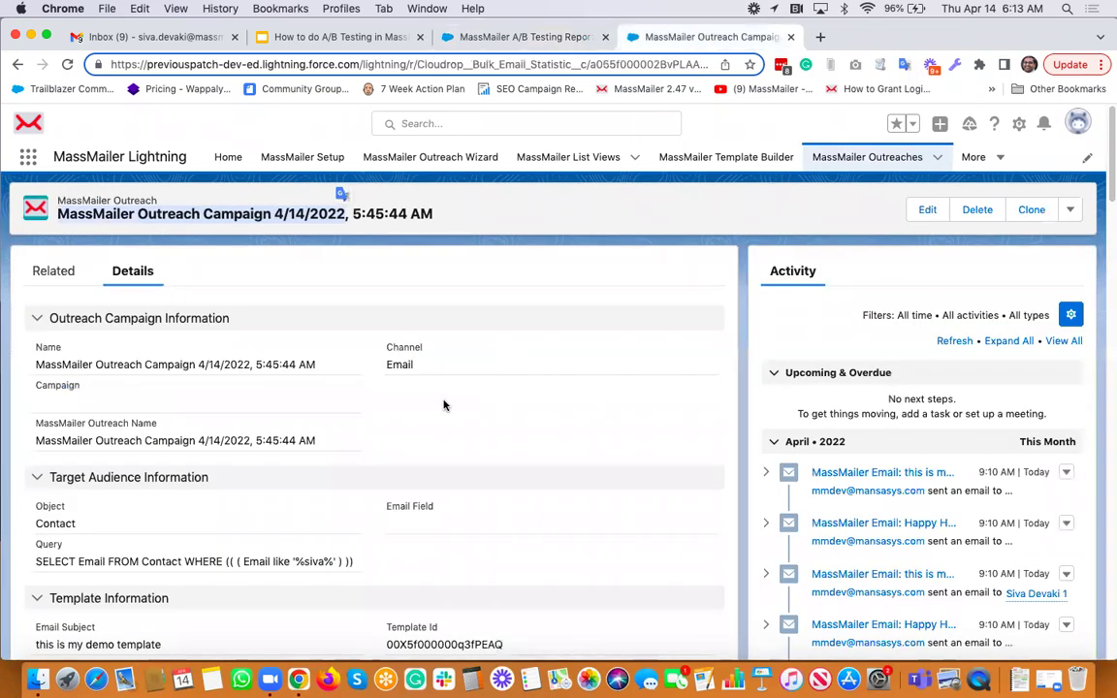
{"action": "scroll", "coordinate": [444, 405], "scroll_direction": "down", "scroll_amount": 10}
{"action": "scroll", "coordinate": [445, 405], "scroll_direction": "down", "scroll_amount": 15}
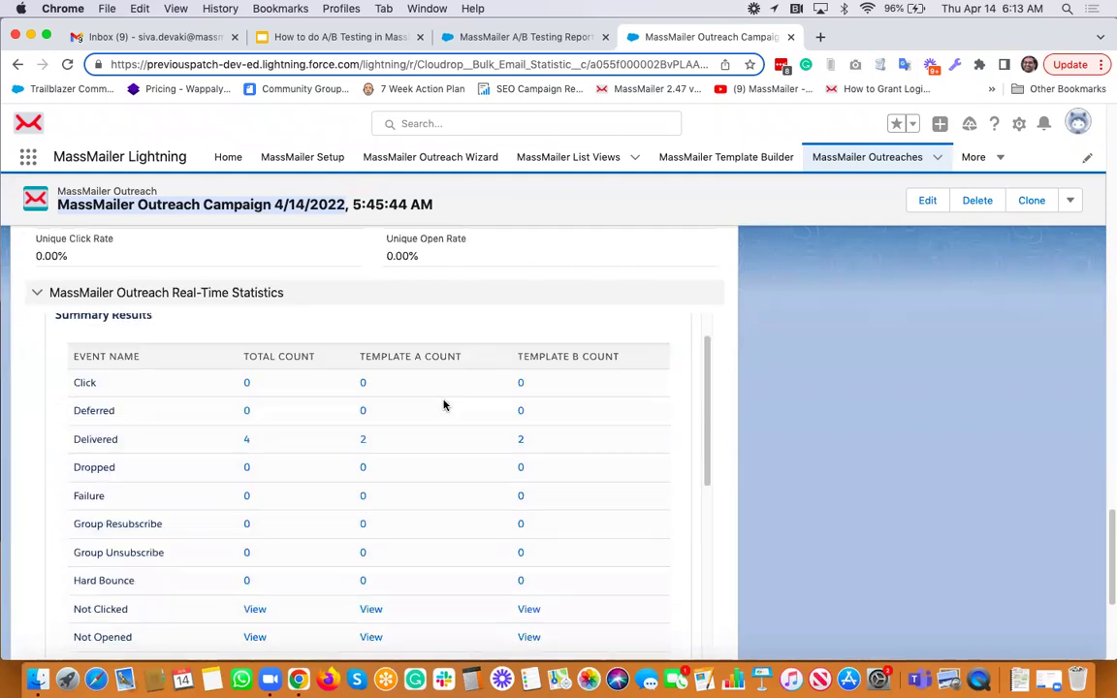
{"action": "scroll", "coordinate": [444, 406], "scroll_direction": "down", "scroll_amount": 3}
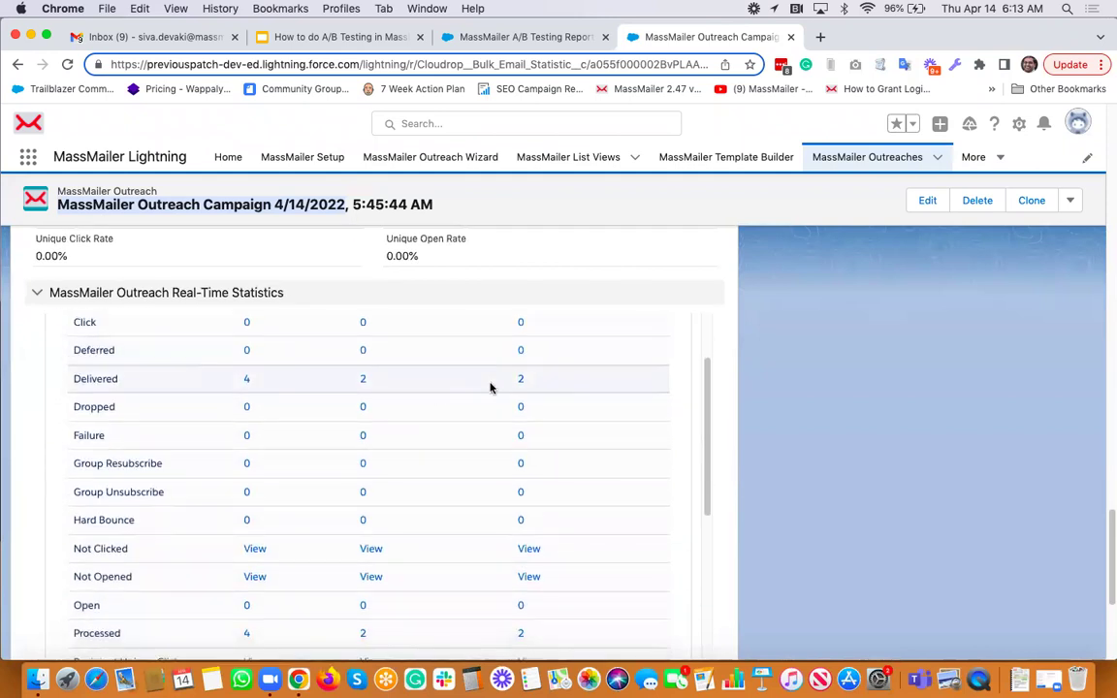
{"action": "scroll", "coordinate": [490, 388], "scroll_direction": "up", "scroll_amount": 3}
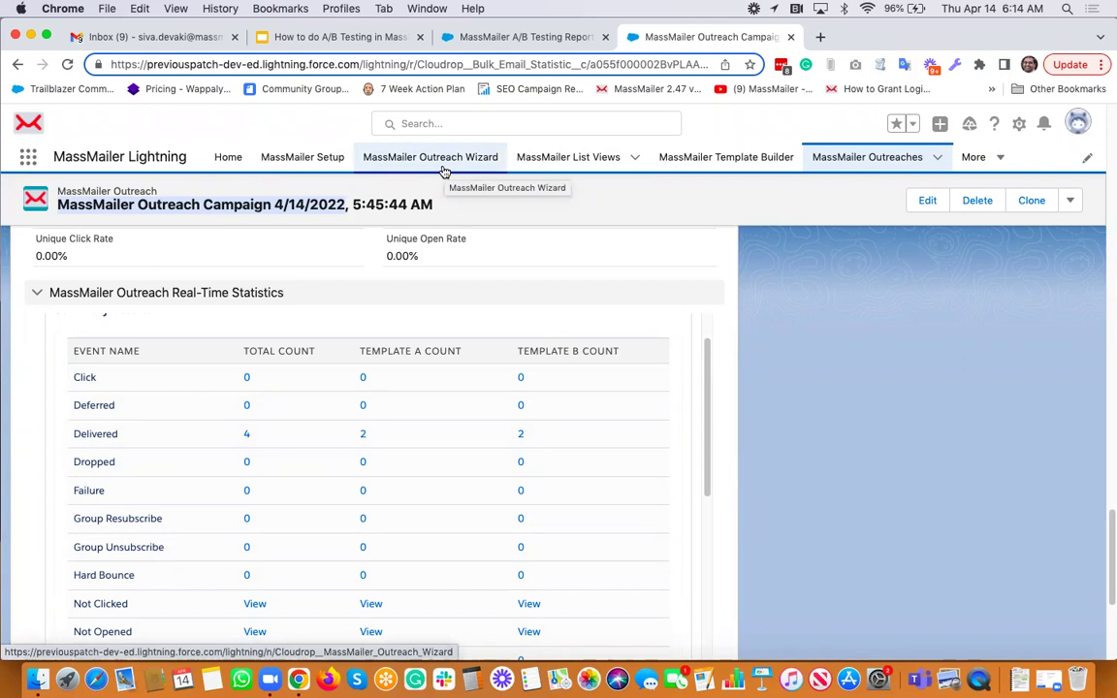
Switch to the Sales app and open the MM List view of contacts.
{"action": "left_click", "coordinate": [28, 162]}
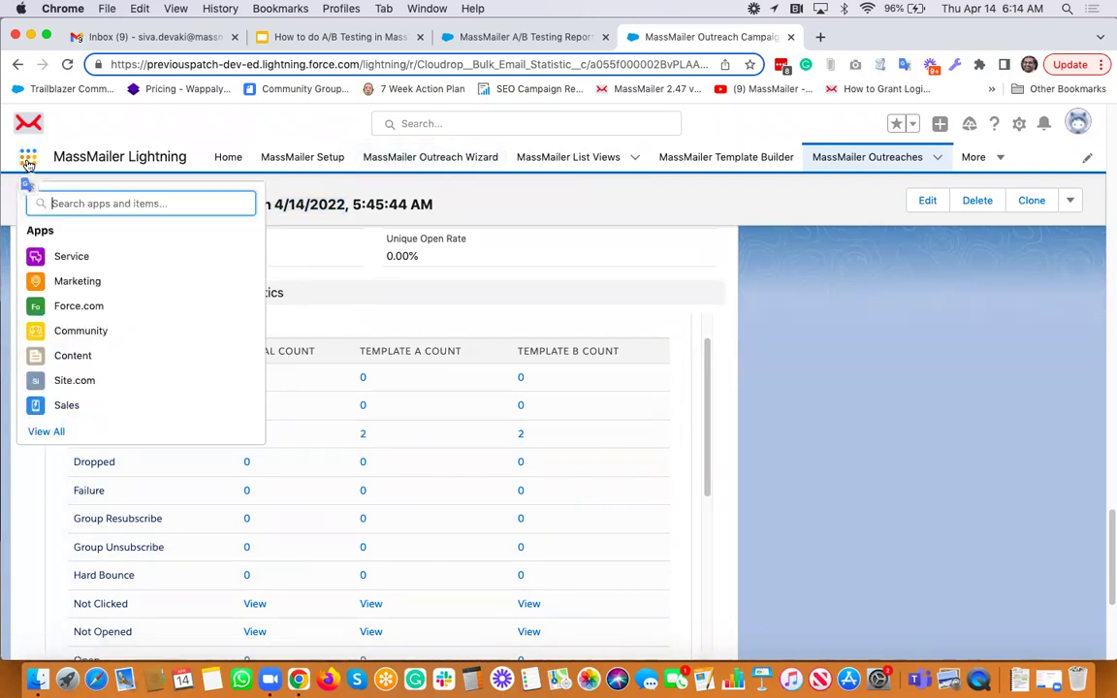
{"action": "type", "text": "sale"}
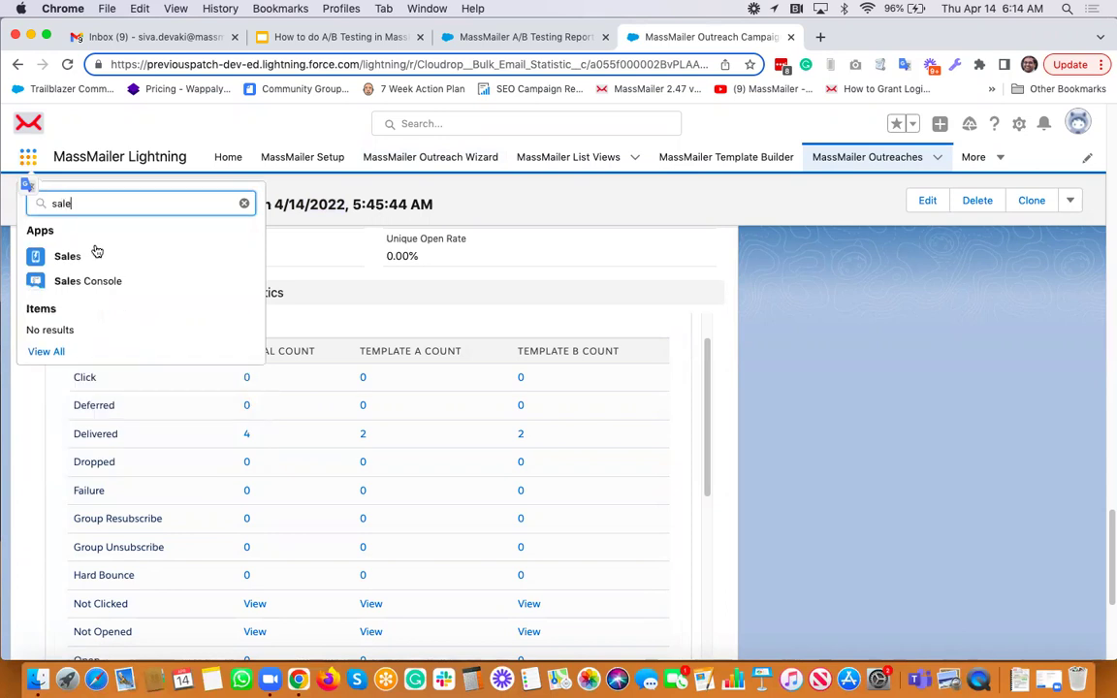
{"action": "left_click", "coordinate": [68, 257]}
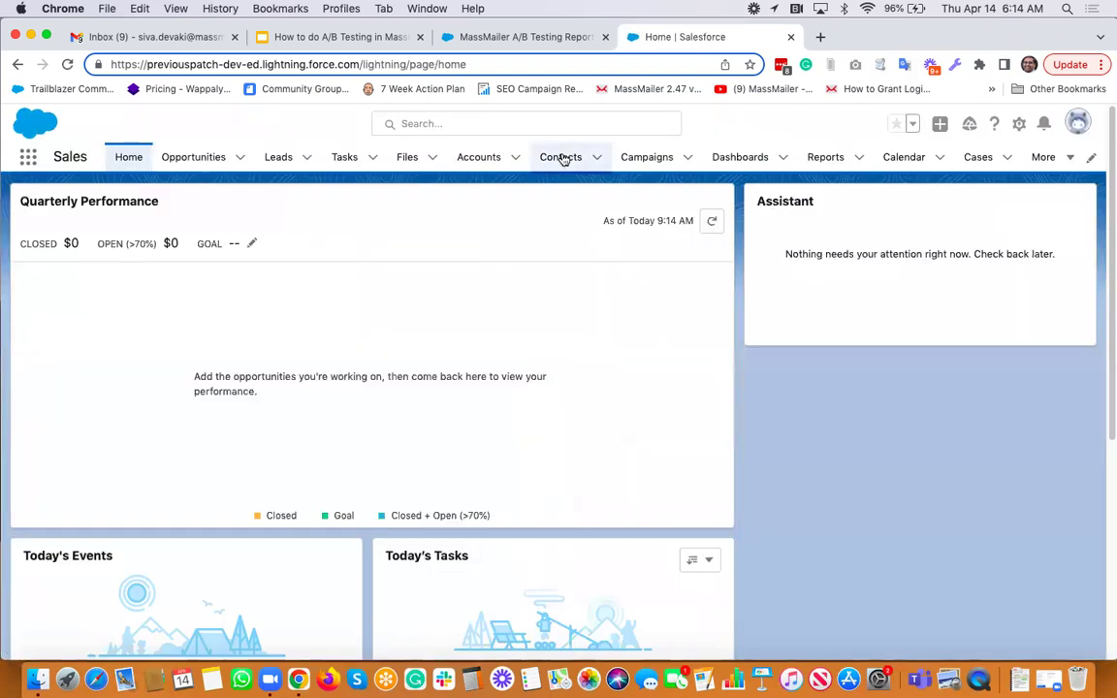
{"action": "left_click", "coordinate": [563, 159]}
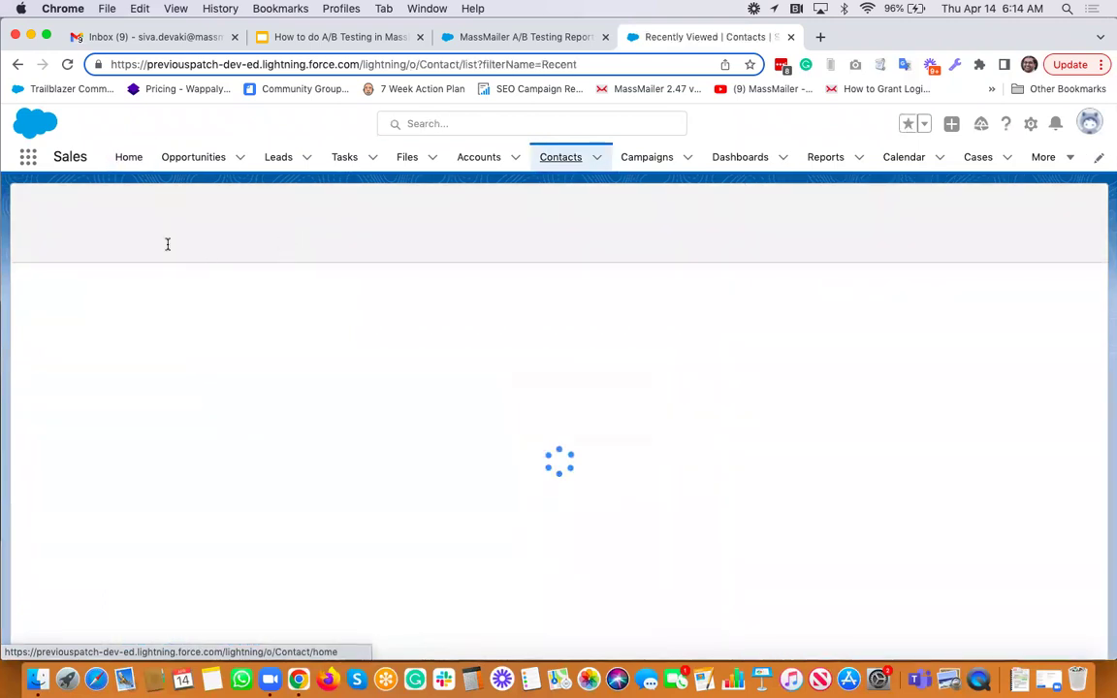
{"action": "left_click", "coordinate": [180, 215]}
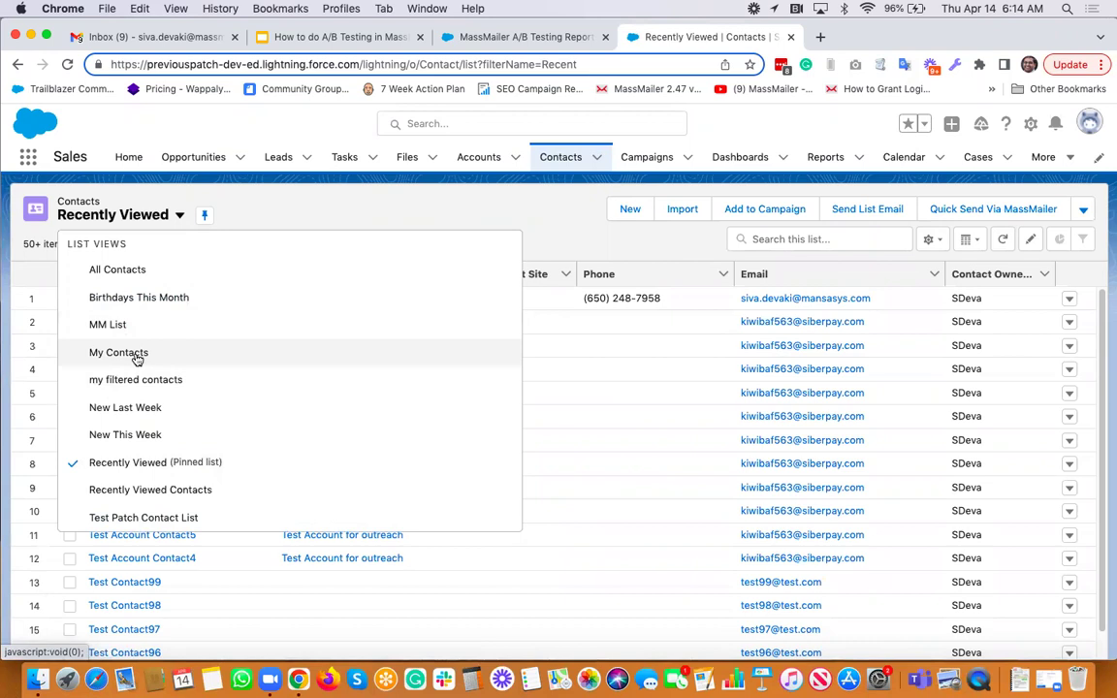
{"action": "left_click", "coordinate": [106, 326]}
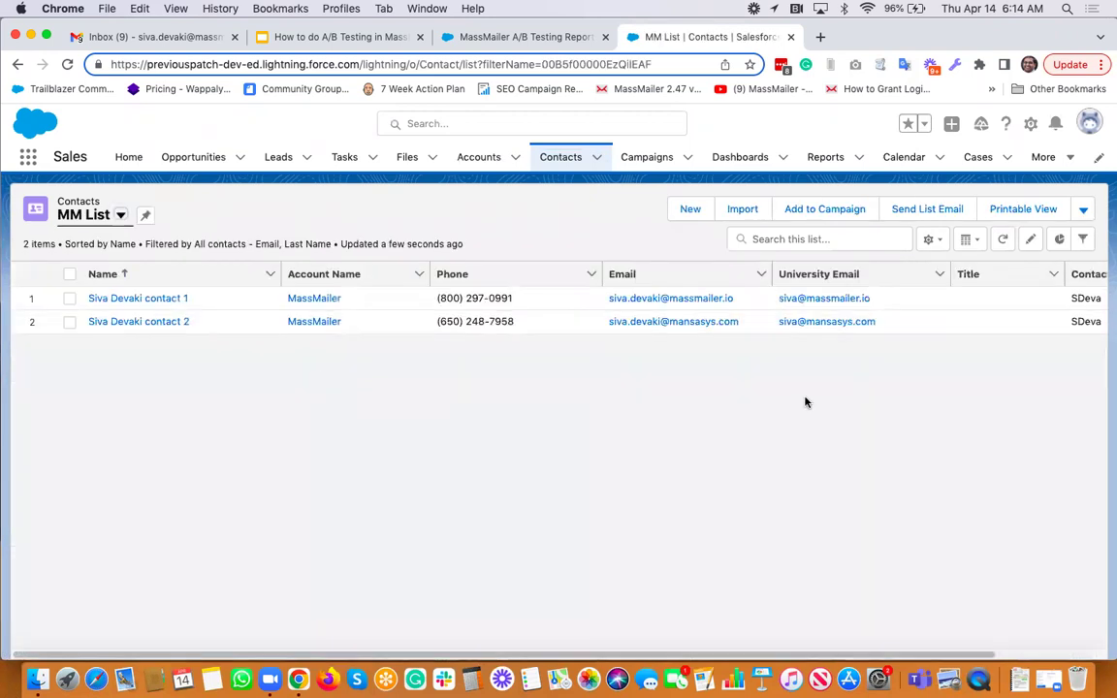
Start a Send Via MassMailer outreach from the list, keeping the default campaign name, Email channel and target audience.
{"action": "left_click", "coordinate": [1084, 210]}
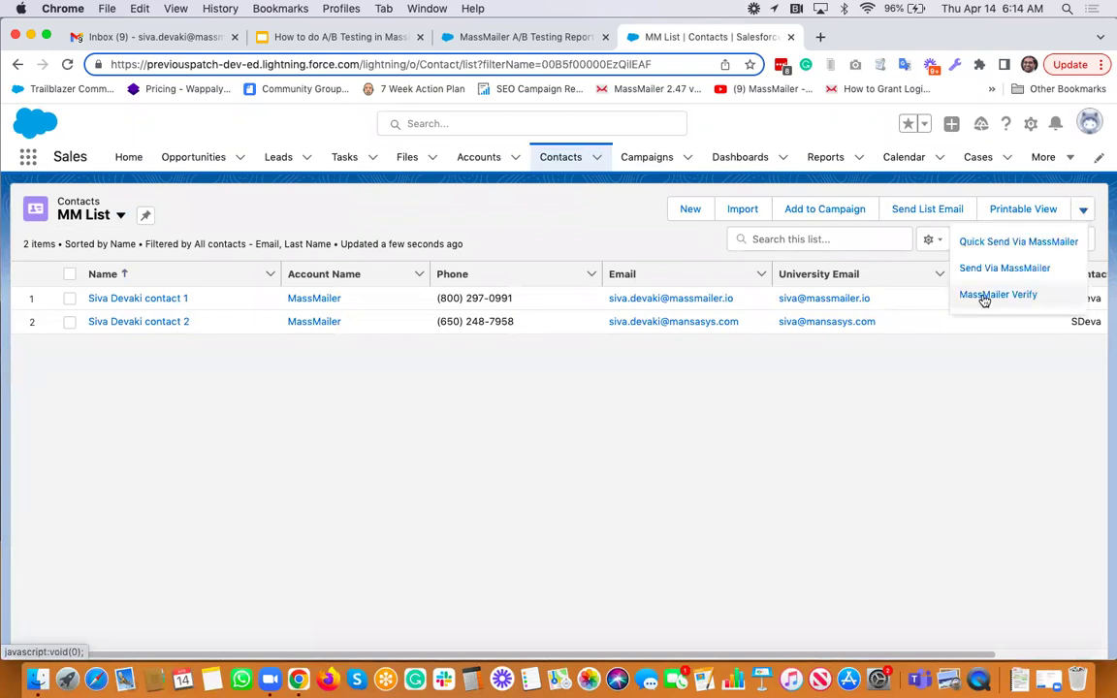
{"action": "left_click", "coordinate": [949, 272]}
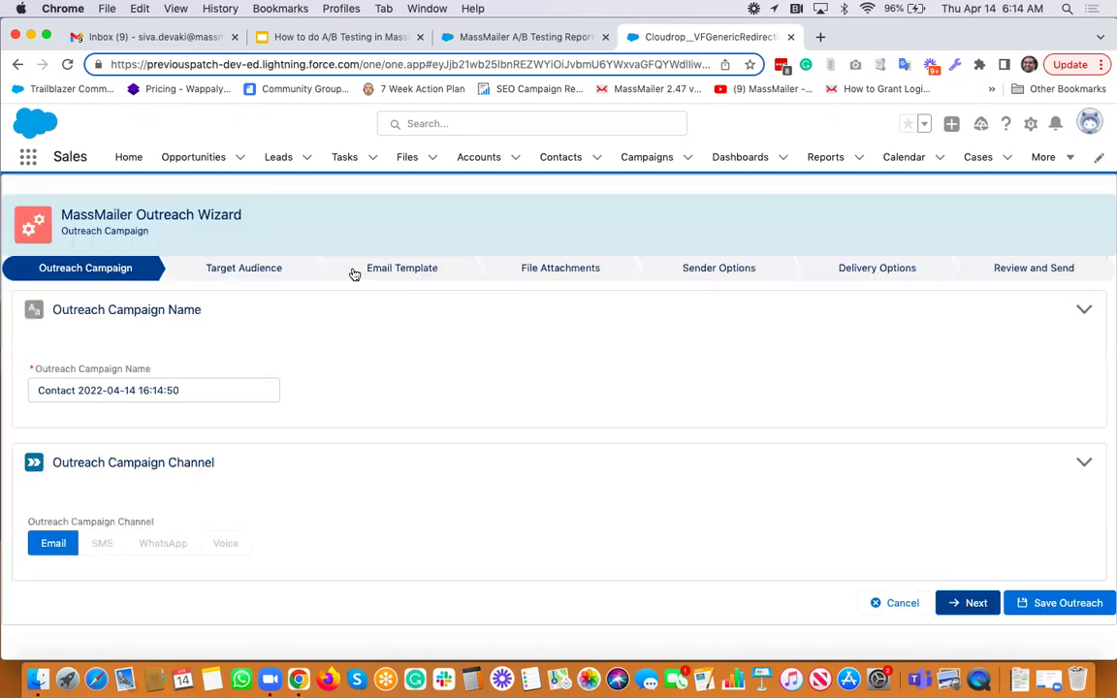
{"action": "left_click", "coordinate": [974, 604]}
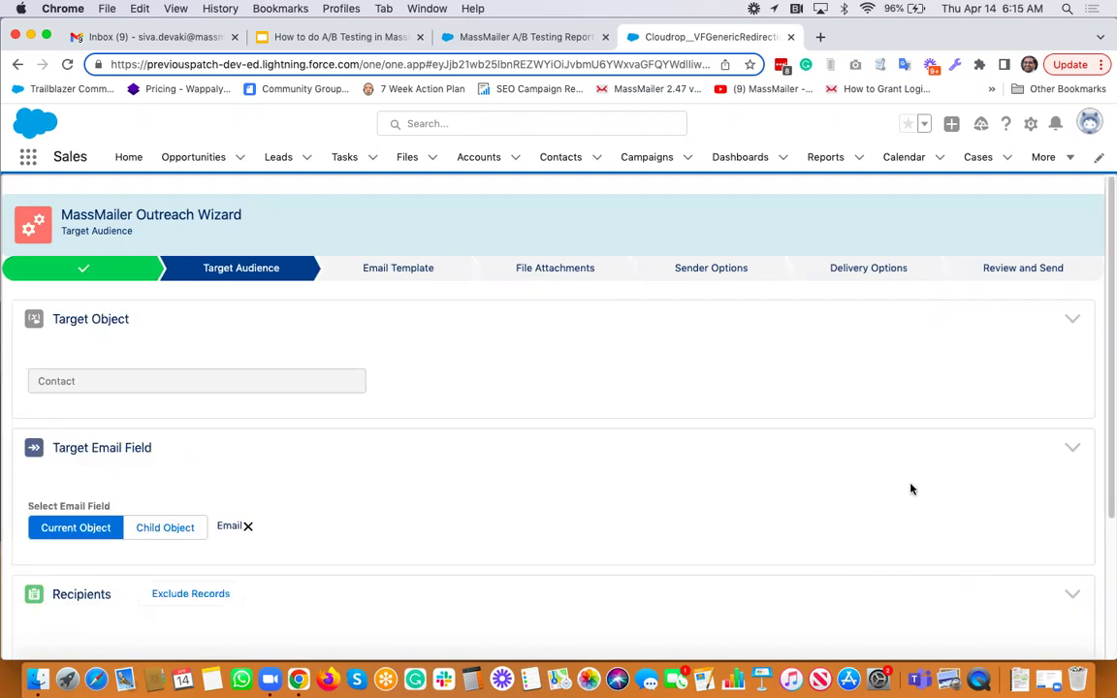
{"action": "scroll", "coordinate": [913, 503], "scroll_direction": "down", "scroll_amount": 4}
{"action": "left_click", "coordinate": [961, 637]}
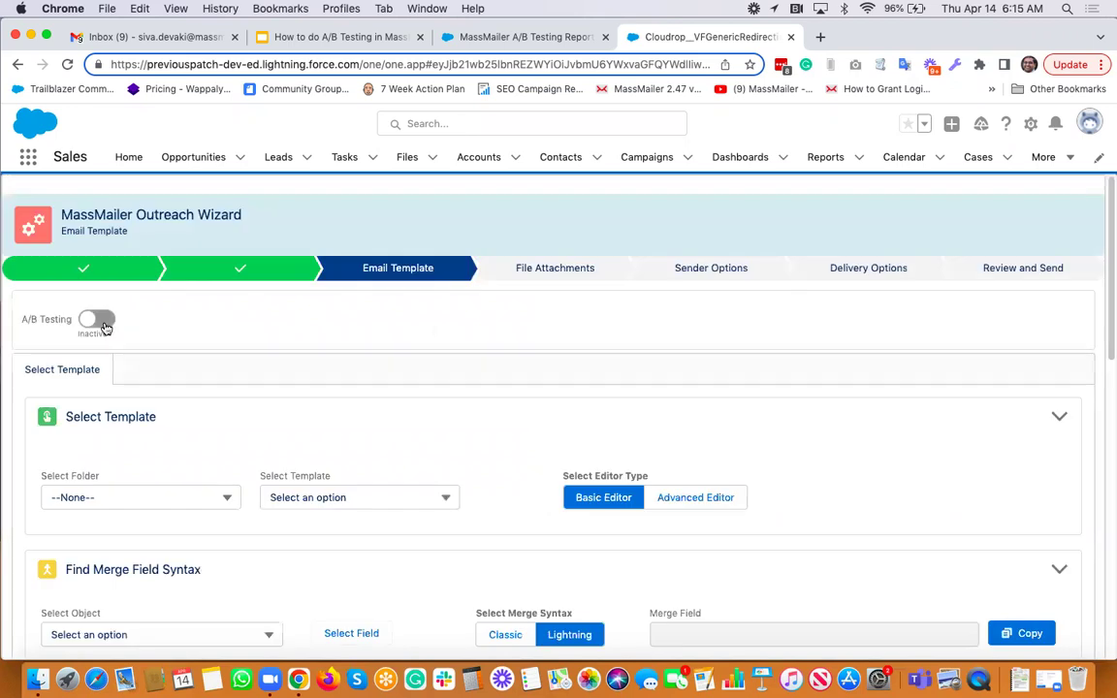
Activate A/B Testing for the new outreach's email template.
{"action": "left_click", "coordinate": [101, 321]}
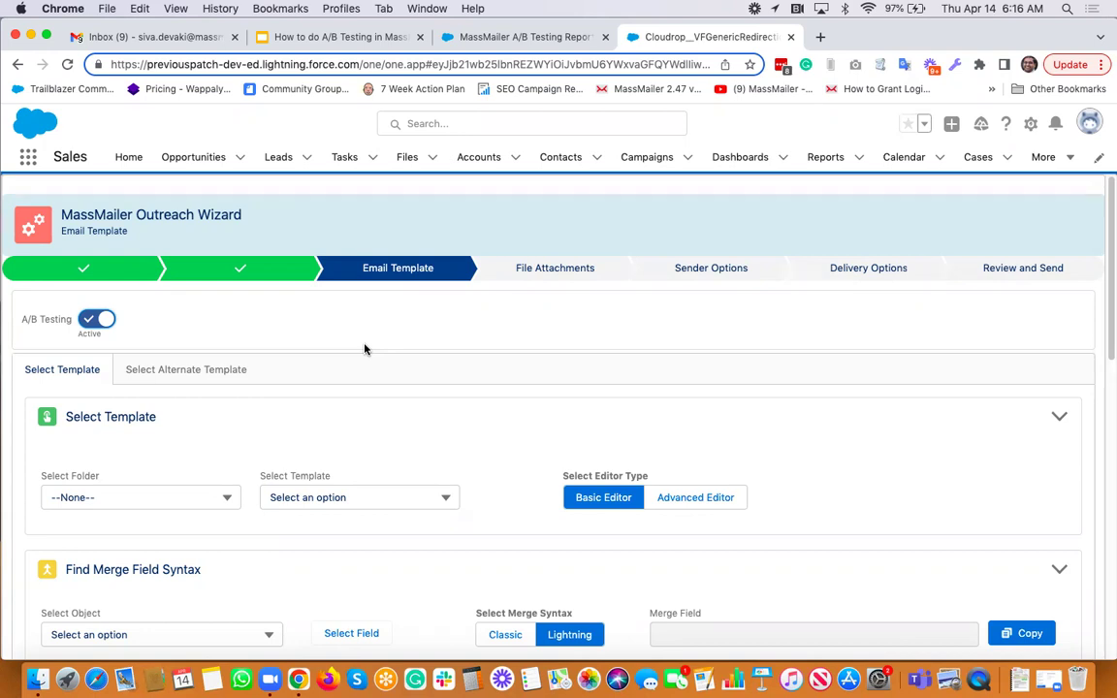
{"action": "scroll", "coordinate": [862, 432], "scroll_direction": "down", "scroll_amount": 10}
{"action": "scroll", "coordinate": [862, 431], "scroll_direction": "down", "scroll_amount": 3}
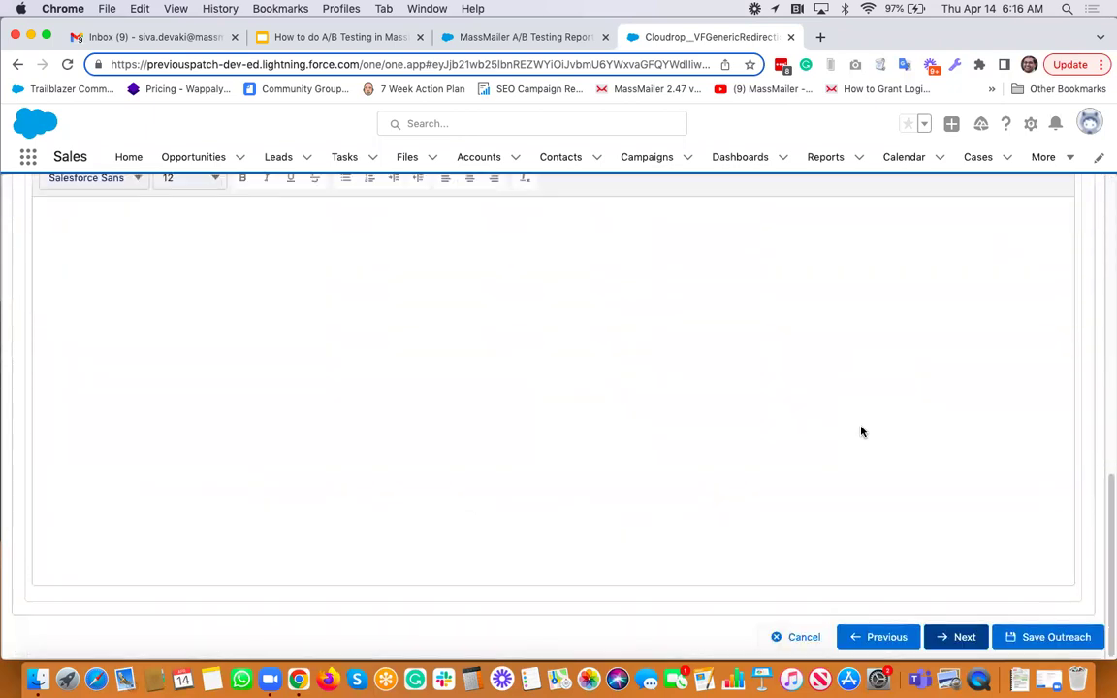
Deactivate A/B Testing for the outreach so that only a single email template is used.
{"action": "scroll", "coordinate": [862, 431], "scroll_direction": "up", "scroll_amount": 8}
{"action": "scroll", "coordinate": [862, 432], "scroll_direction": "up", "scroll_amount": 5}
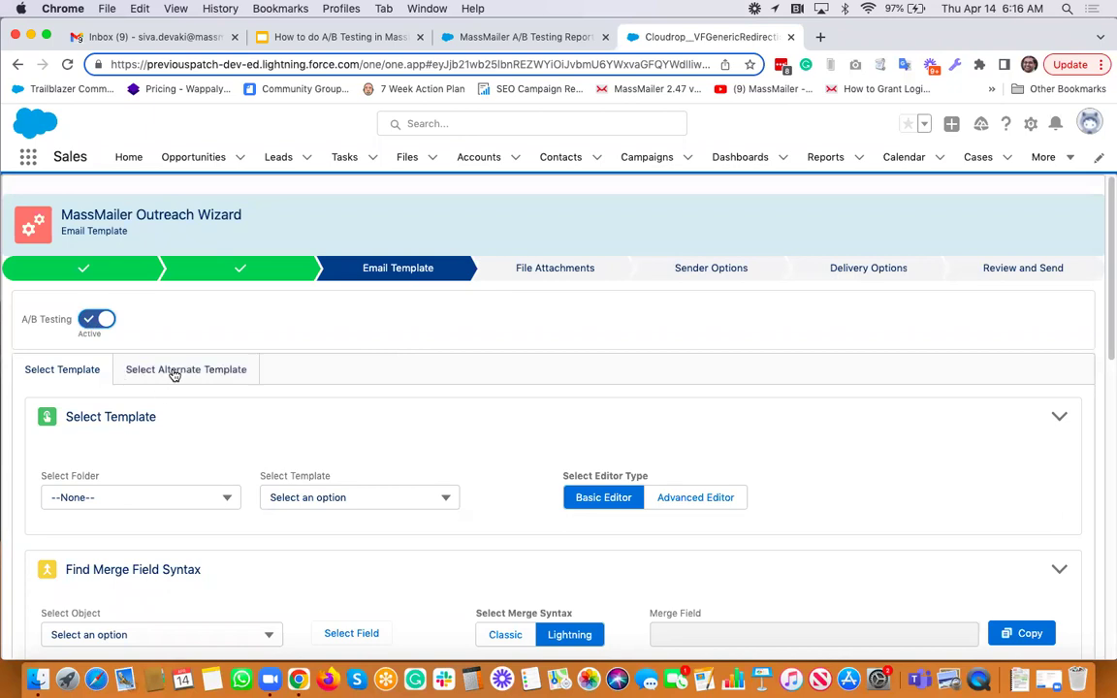
{"action": "left_click", "coordinate": [96, 319]}
Fill in the single template with "demo" as both the email subject and the email body.
{"action": "scroll", "coordinate": [209, 470], "scroll_direction": "down", "scroll_amount": 5}
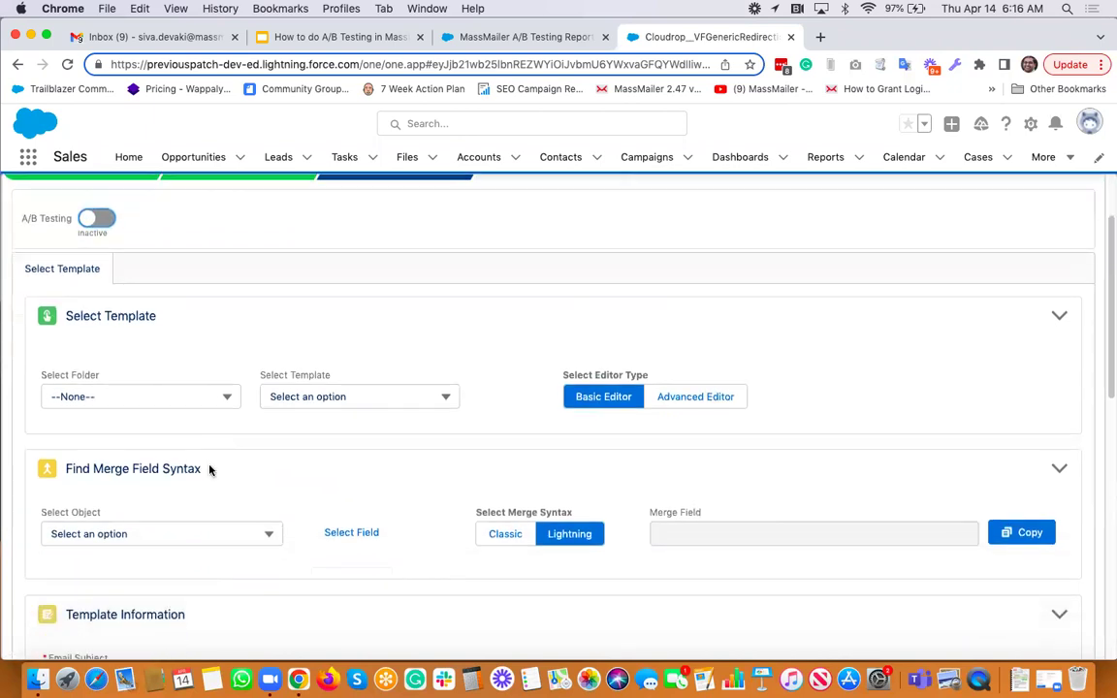
{"action": "left_click", "coordinate": [204, 240]}
{"action": "type", "text": "demo"}
{"action": "left_click", "coordinate": [255, 444]}
{"action": "type", "text": "demo"}
{"action": "scroll", "coordinate": [707, 527], "scroll_direction": "down", "scroll_amount": 3}
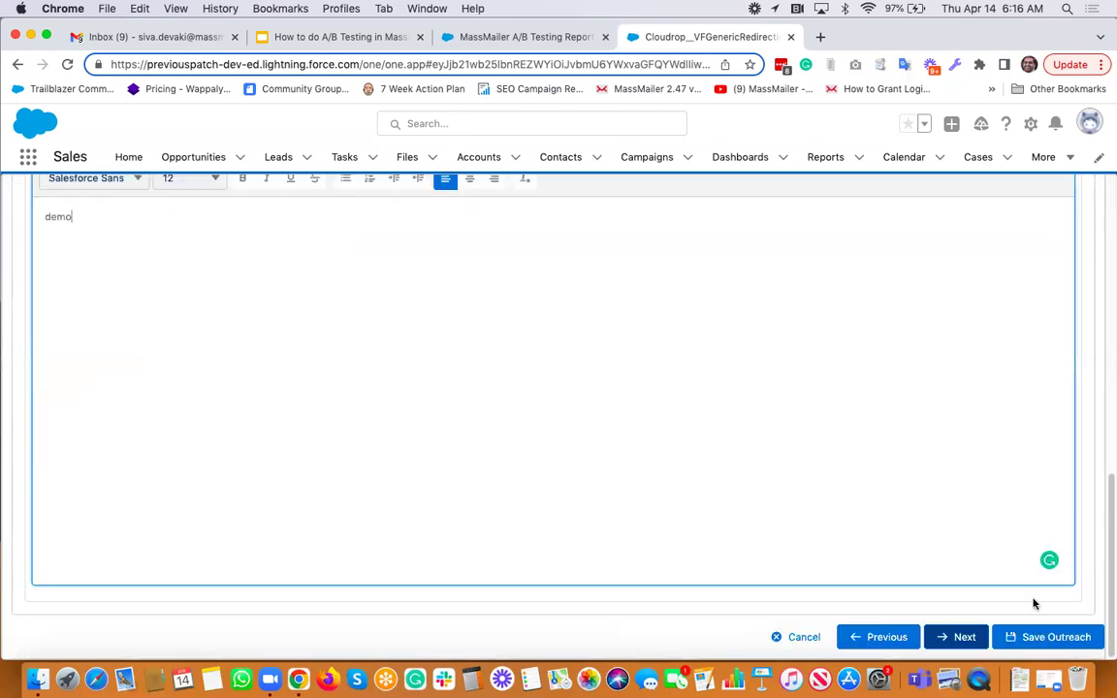
Advance the outreach to Review and Send without attachments, keeping the default sender options and the Send Now, Non-Transactional delivery options.
{"action": "left_click", "coordinate": [960, 638]}
{"action": "left_click", "coordinate": [967, 596]}
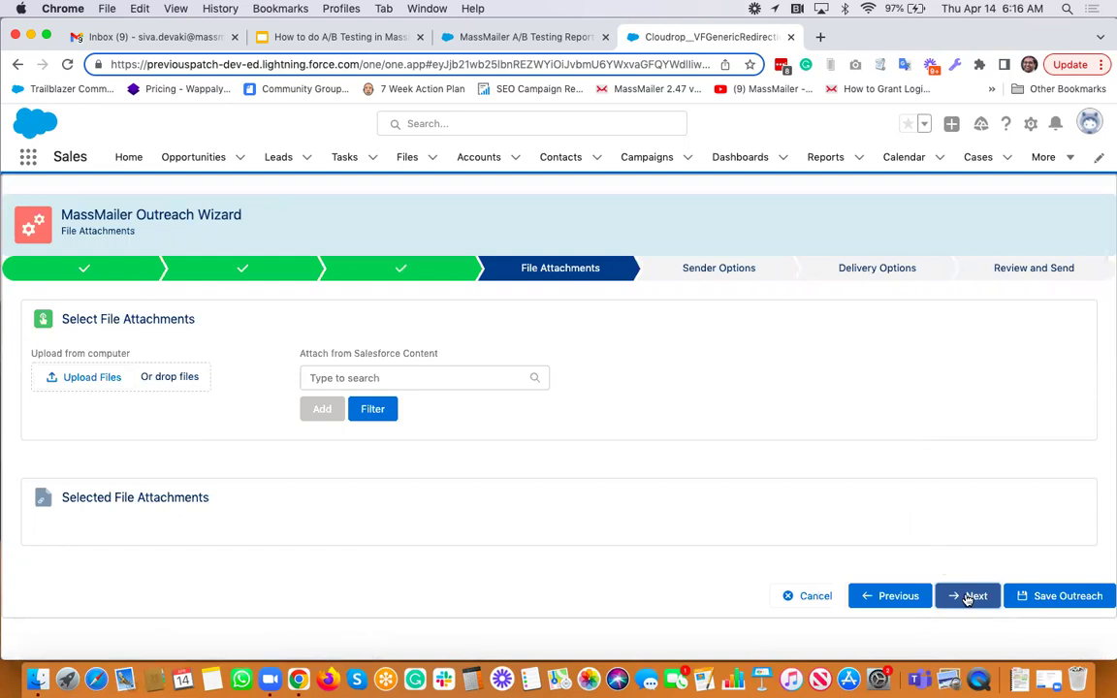
{"action": "scroll", "coordinate": [965, 600], "scroll_direction": "down", "scroll_amount": 5}
{"action": "left_click", "coordinate": [956, 636]}
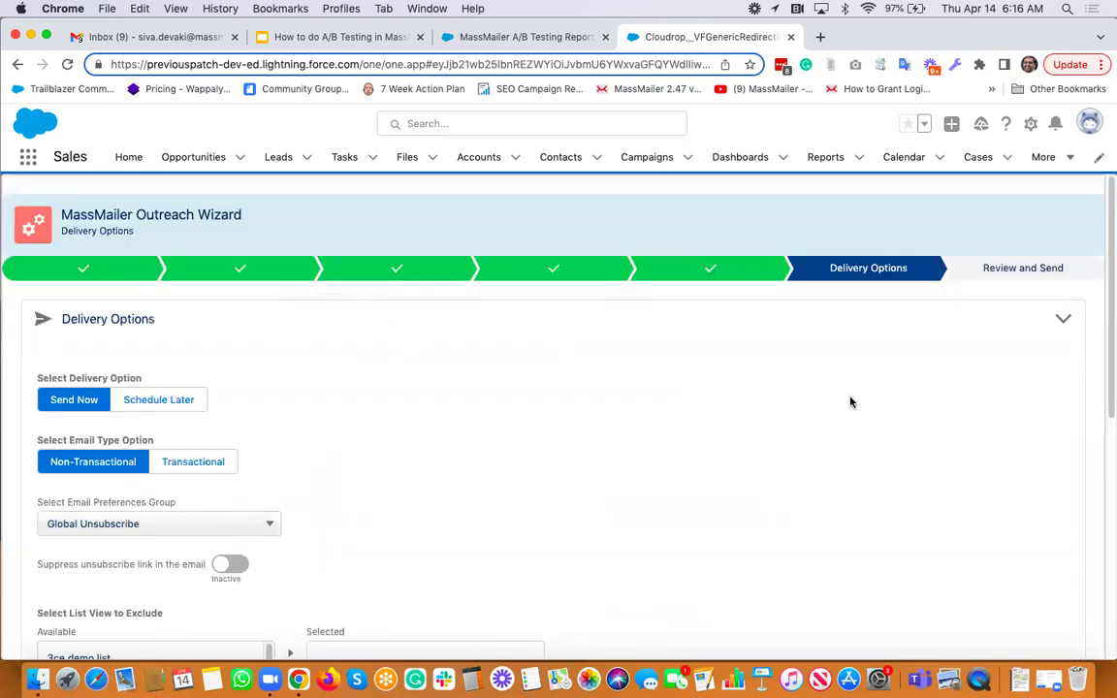
{"action": "scroll", "coordinate": [851, 401], "scroll_direction": "down", "scroll_amount": 5}
{"action": "left_click", "coordinate": [953, 636]}
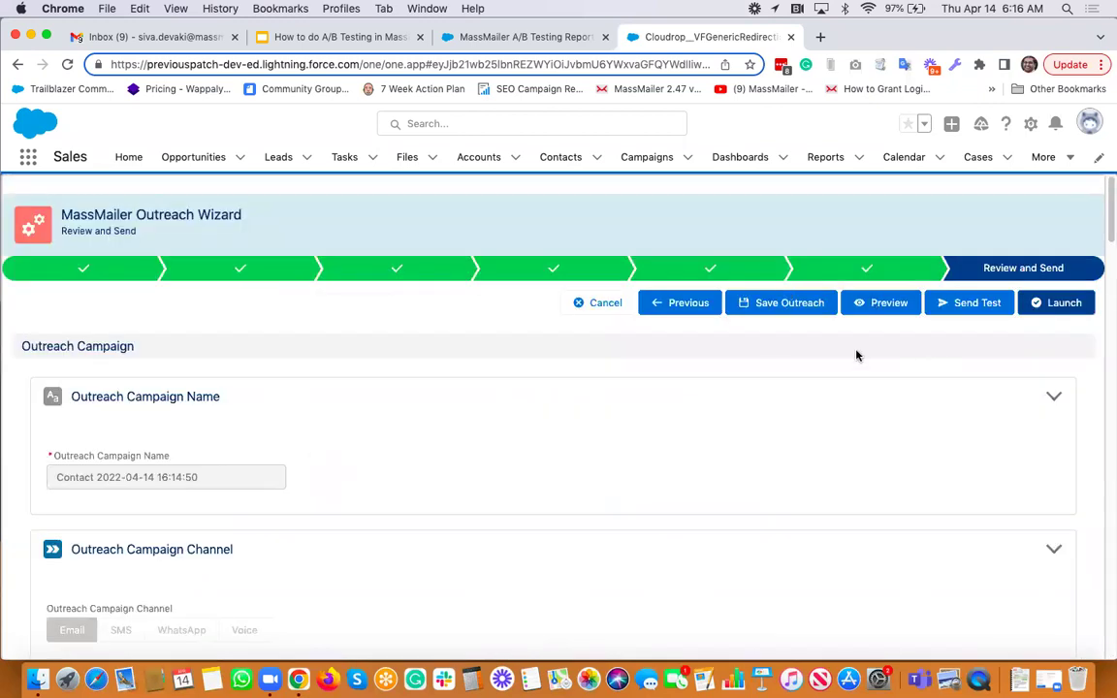
Preview the outreach email, and view the Send Test form without sending a test.
{"action": "left_click", "coordinate": [885, 305]}
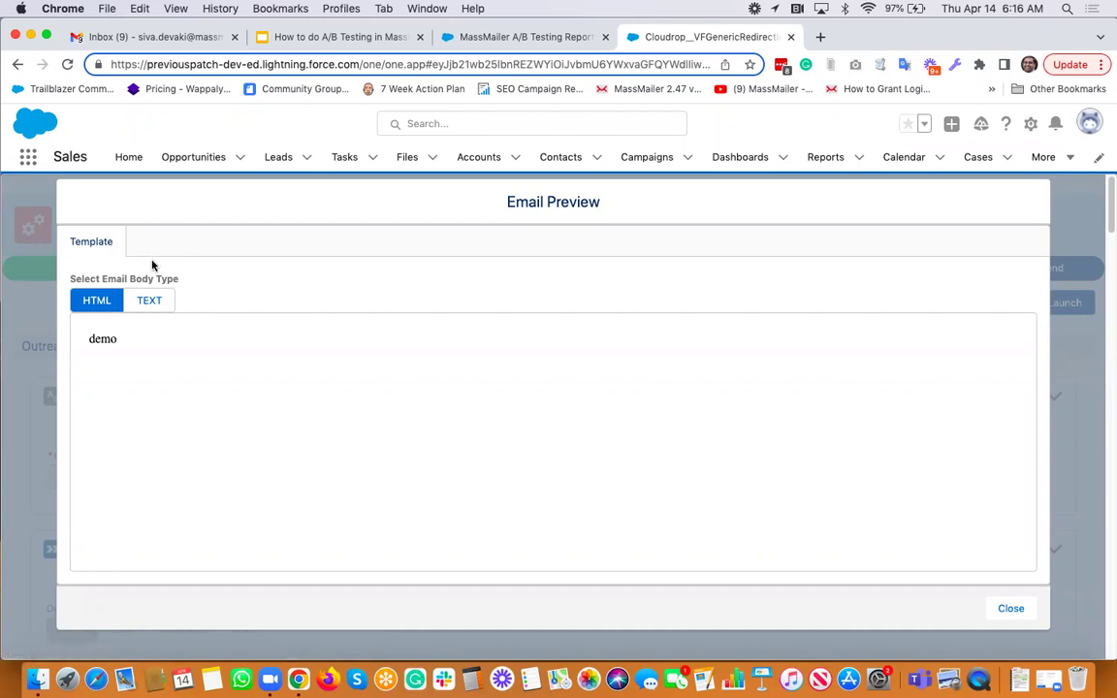
{"action": "left_click", "coordinate": [1009, 609]}
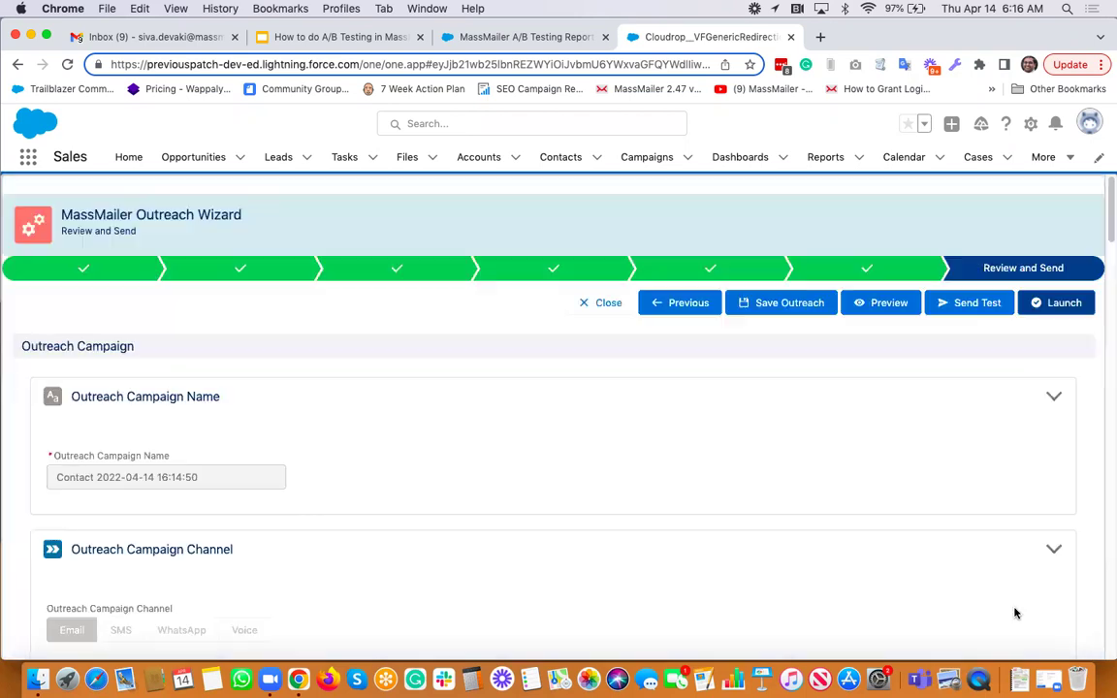
{"action": "left_click", "coordinate": [964, 307]}
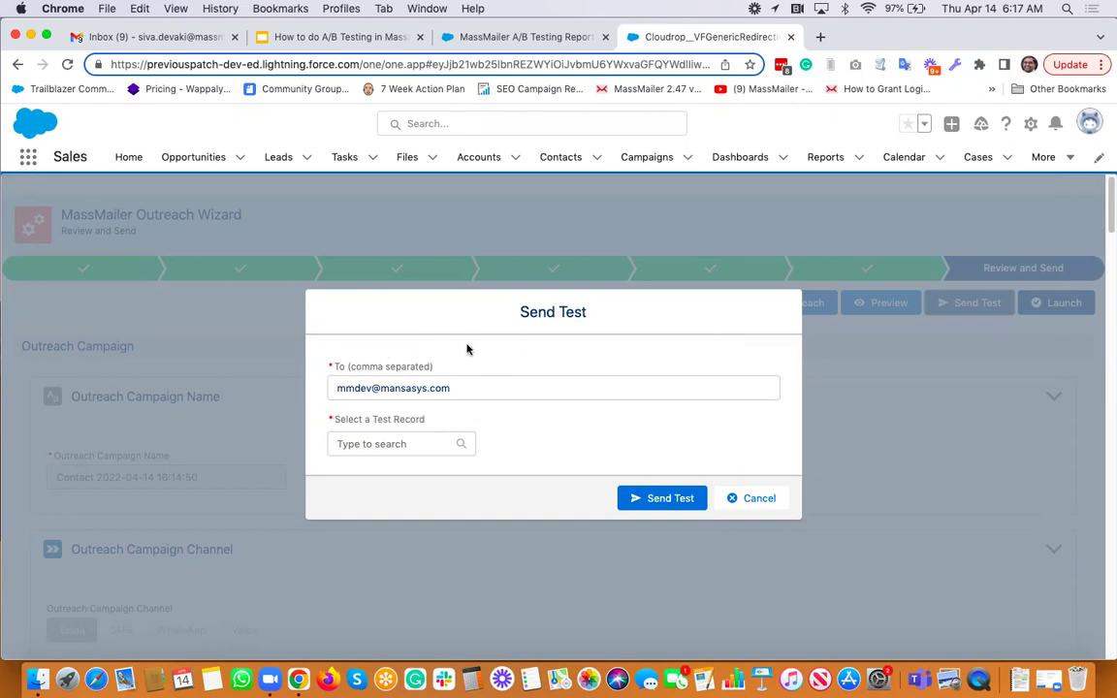
{"action": "left_click", "coordinate": [761, 499]}
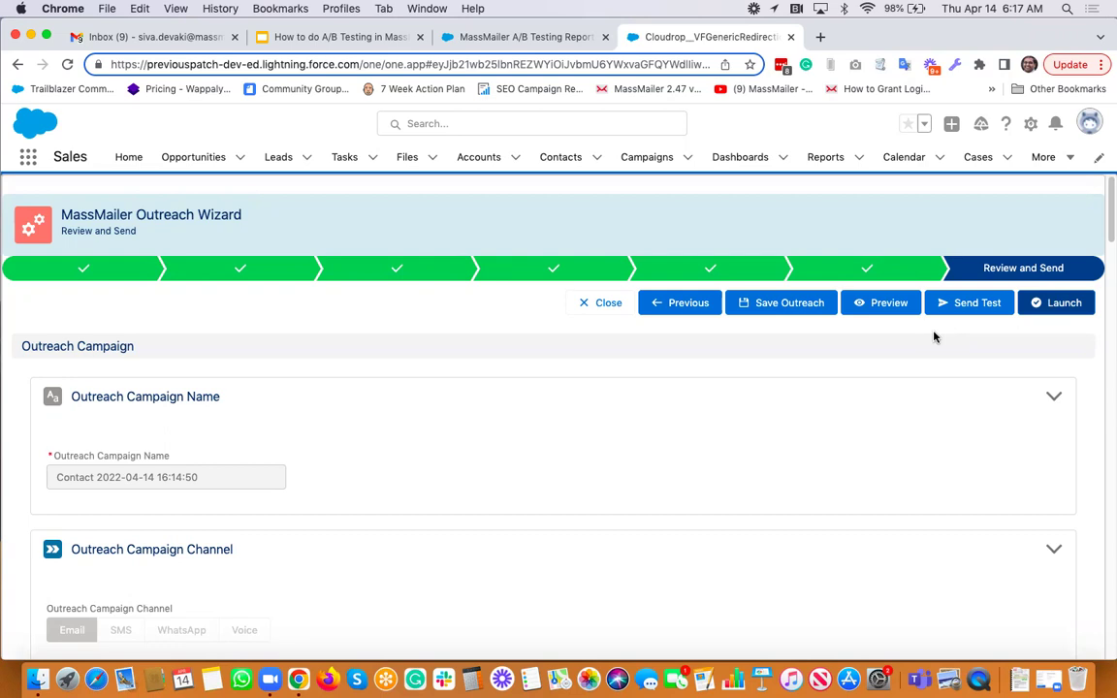
Switch to the Google Slides deck on MassMailer A/B testing and start the slideshow from the "We are here to help!" slide.
{"action": "left_click", "coordinate": [334, 37]}
{"action": "left_click", "coordinate": [93, 603]}
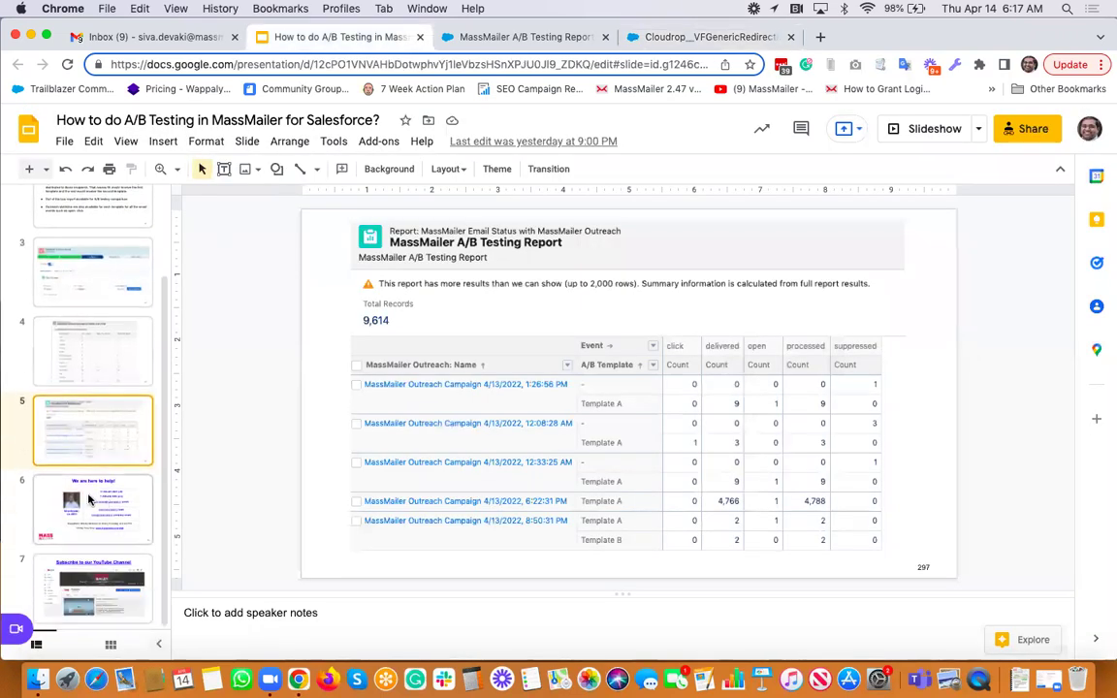
{"action": "left_click", "coordinate": [125, 142]}
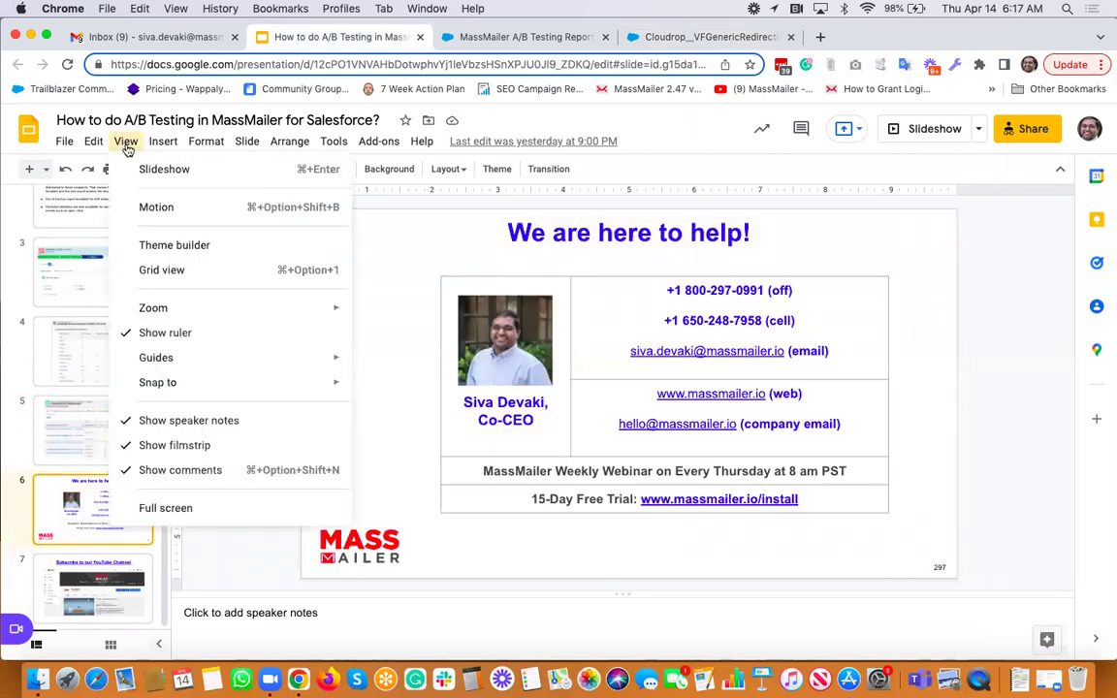
{"action": "left_click", "coordinate": [165, 171]}
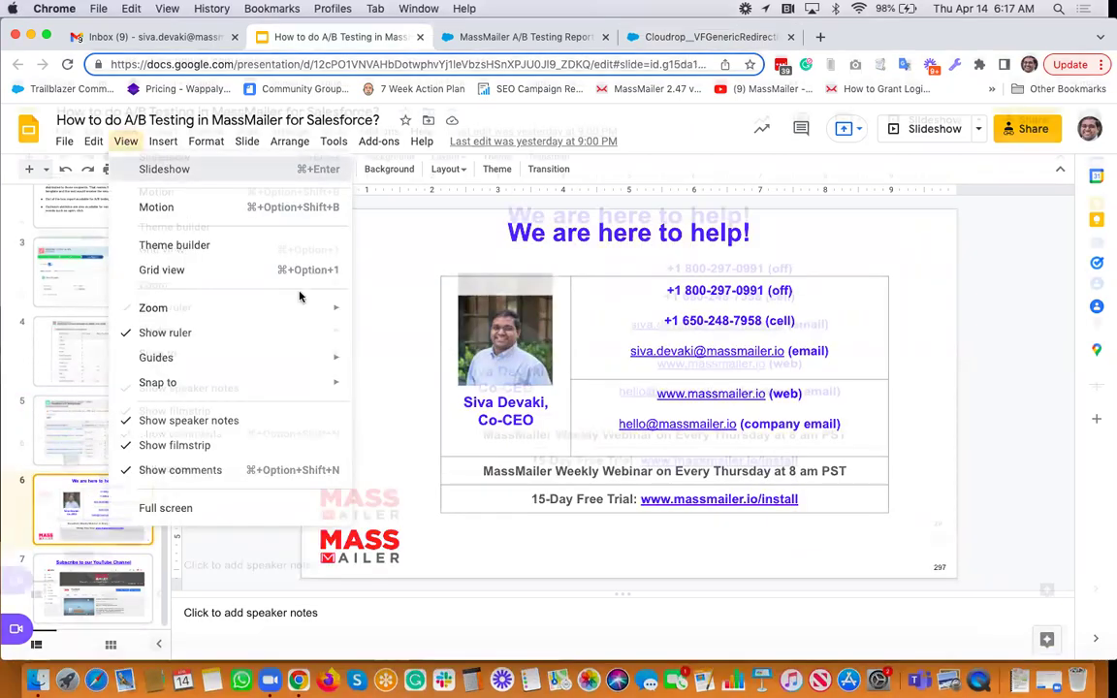